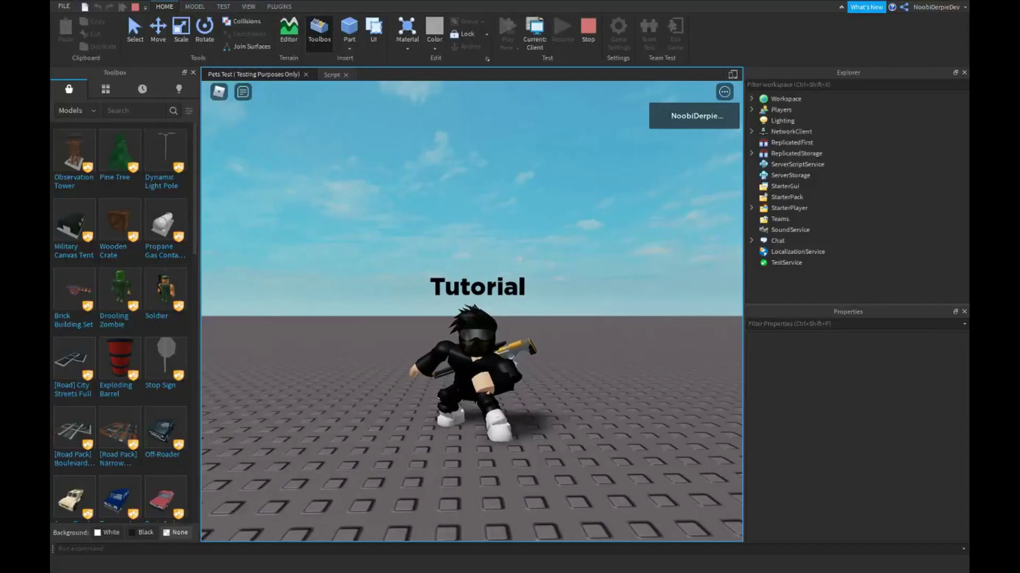
Run and jump the character across the baseplate, then stop the playtest
{"action": "right_click_drag", "start_coordinate": [399, 352], "coordinate": [398, 415]}
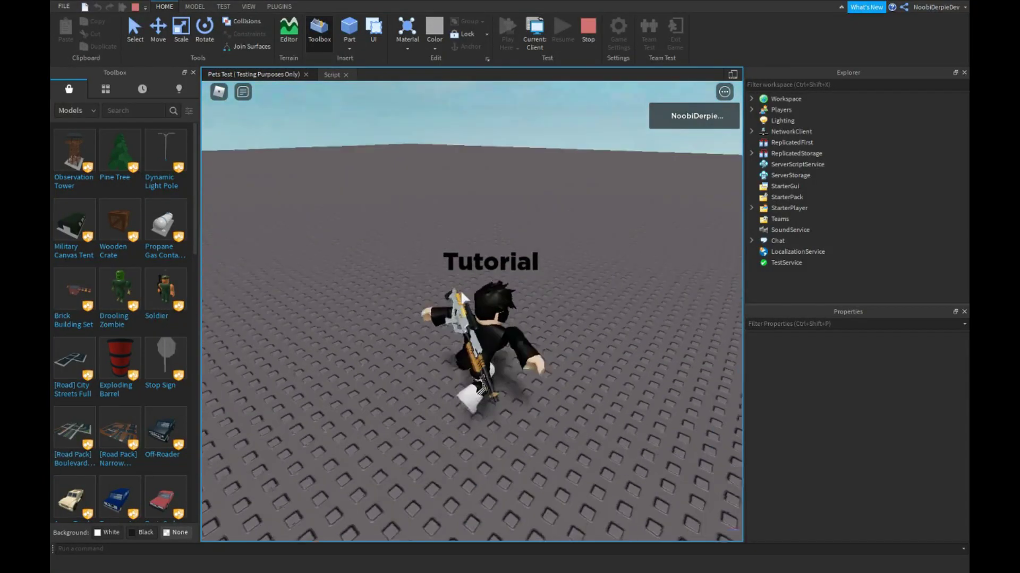
{"action": "key", "text": "w"}
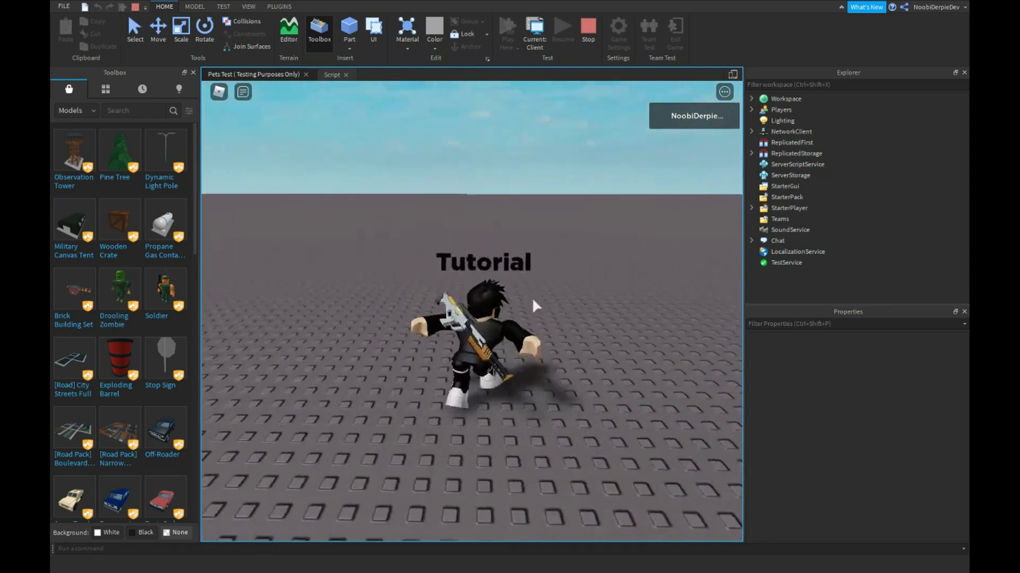
{"action": "key", "text": "space"}
{"action": "right_click_drag", "start_coordinate": [539, 257], "coordinate": [542, 257]}
{"action": "key", "text": "s"}
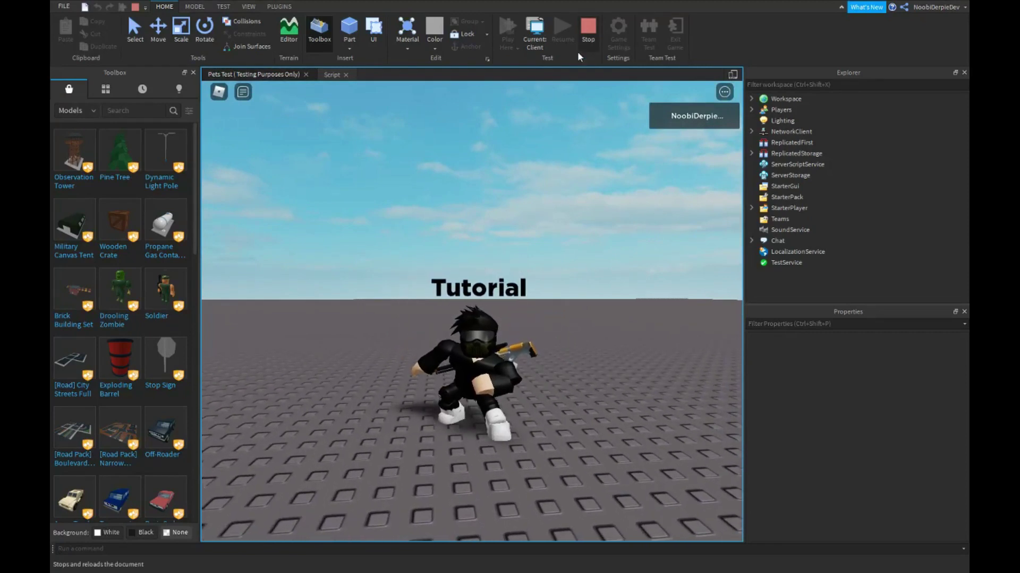
{"action": "left_click", "coordinate": [588, 32]}
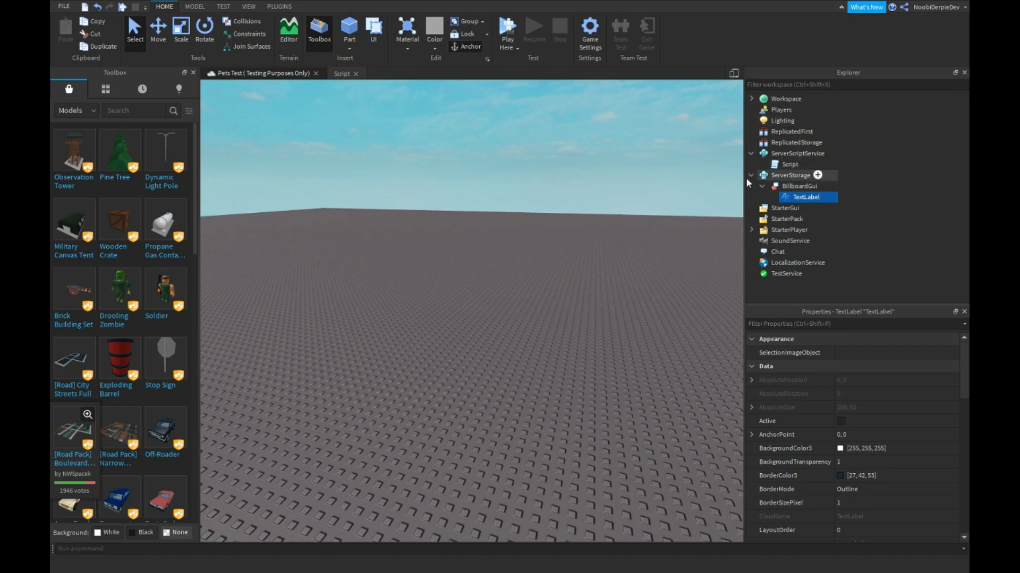
Open and close the server Script, then pick TextLabel and list insertable objects
{"action": "left_click", "coordinate": [799, 185]}
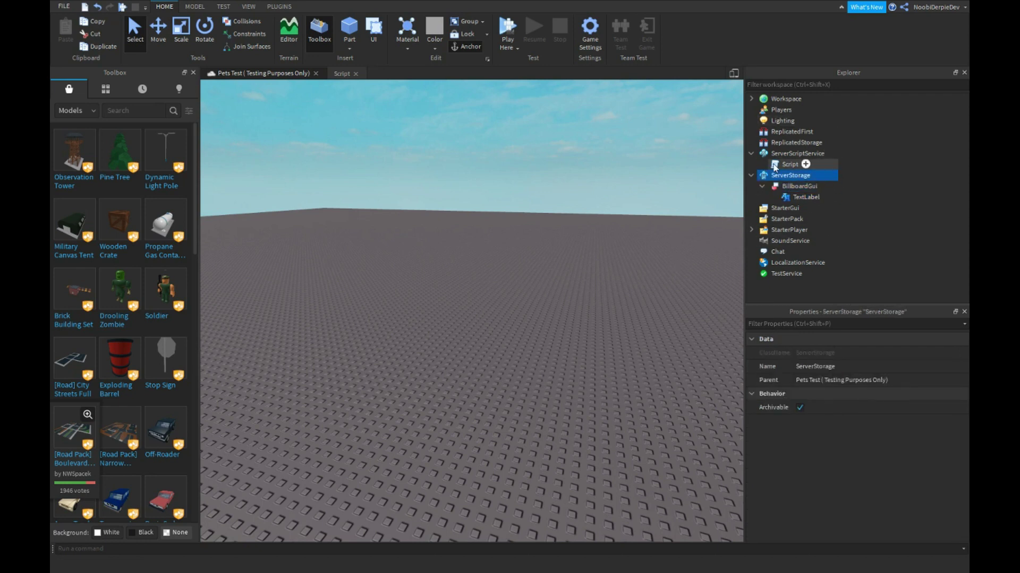
{"action": "double_click", "coordinate": [789, 164]}
{"action": "left_click", "coordinate": [355, 74]}
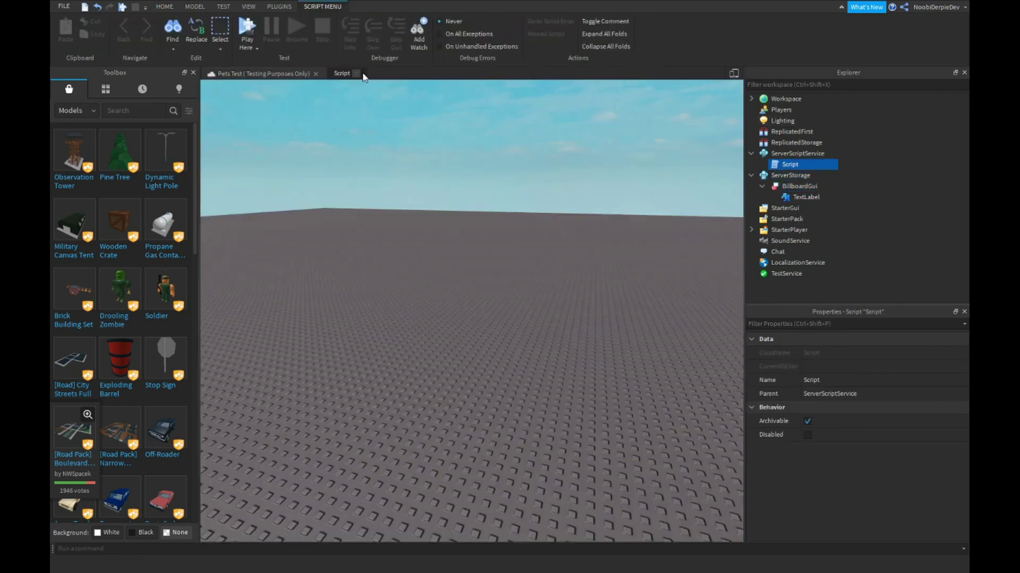
{"action": "left_click", "coordinate": [797, 187]}
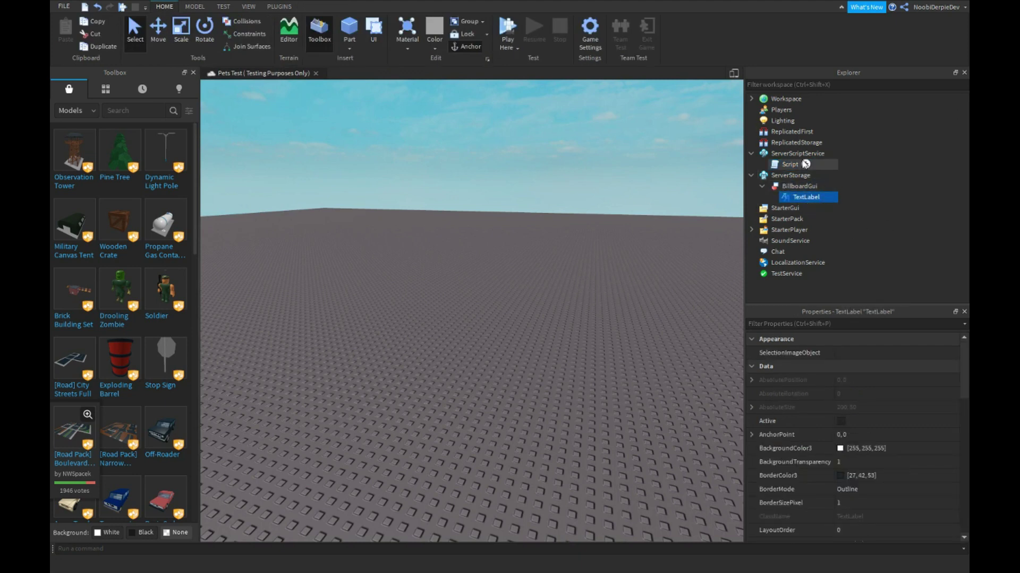
{"action": "mouse_move", "coordinate": [806, 196]}
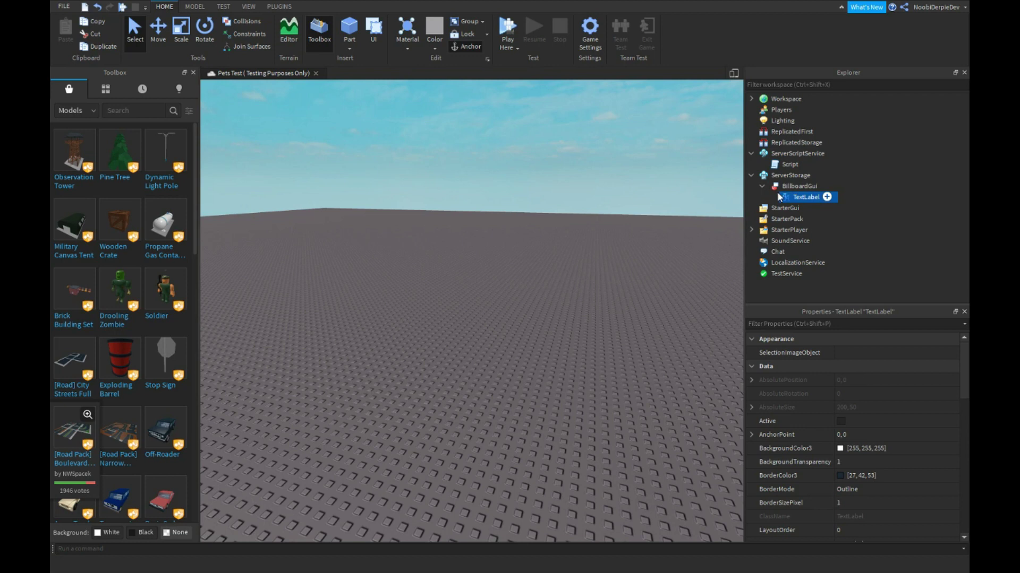
{"action": "left_click", "coordinate": [826, 197]}
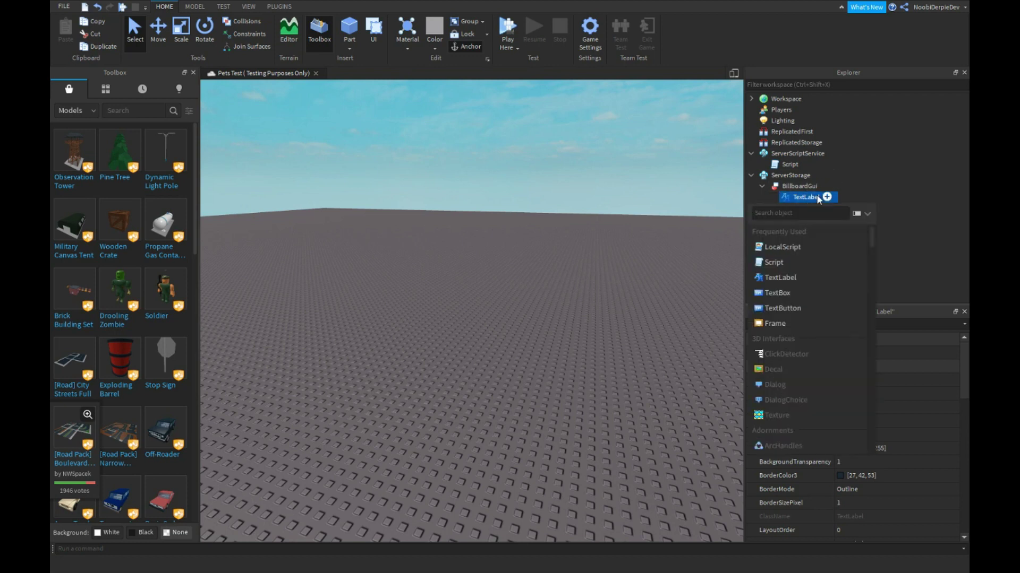
{"action": "type", "text": "local"}
Insert a LocalScript under TextLabel and begin table r with Color3.fromRGB(254,0,0)
{"action": "key", "text": "Return"}
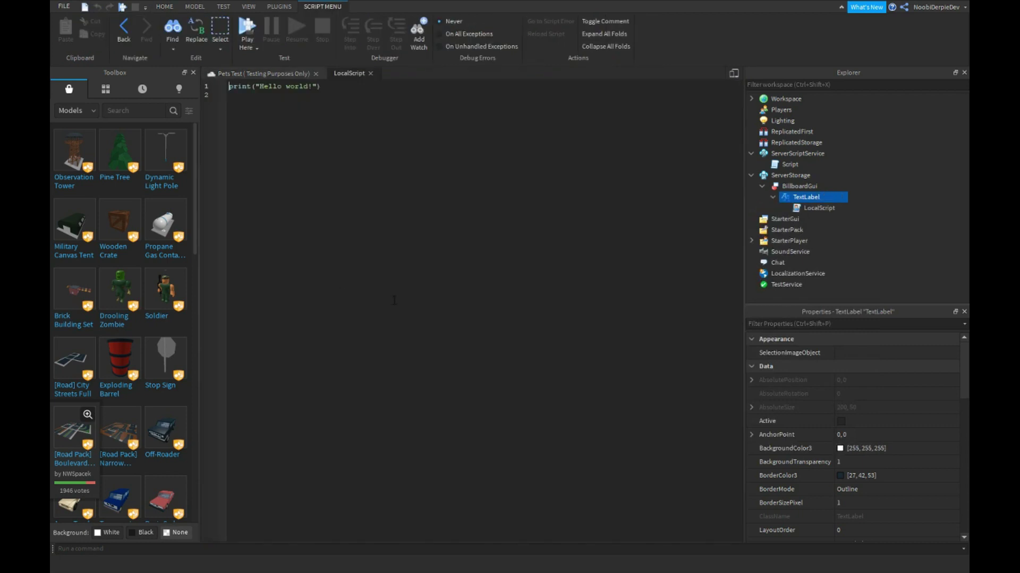
{"action": "key", "text": "ctrl+a"}
{"action": "type", "text": "local r "}
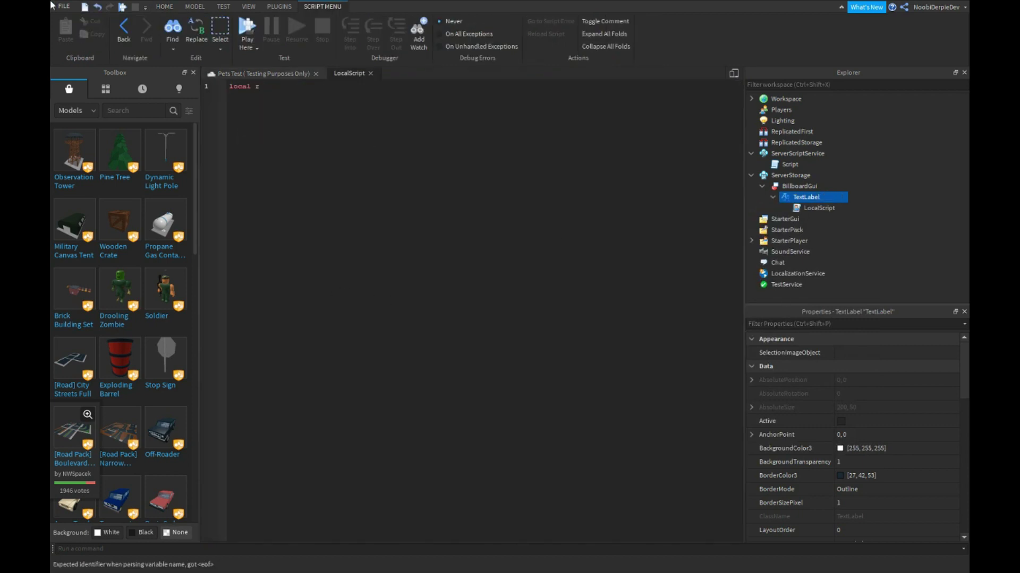
{"action": "type", "text": "= {"}
{"action": "key", "text": "Return"}
{"action": "type", "text": "Color3.r"}
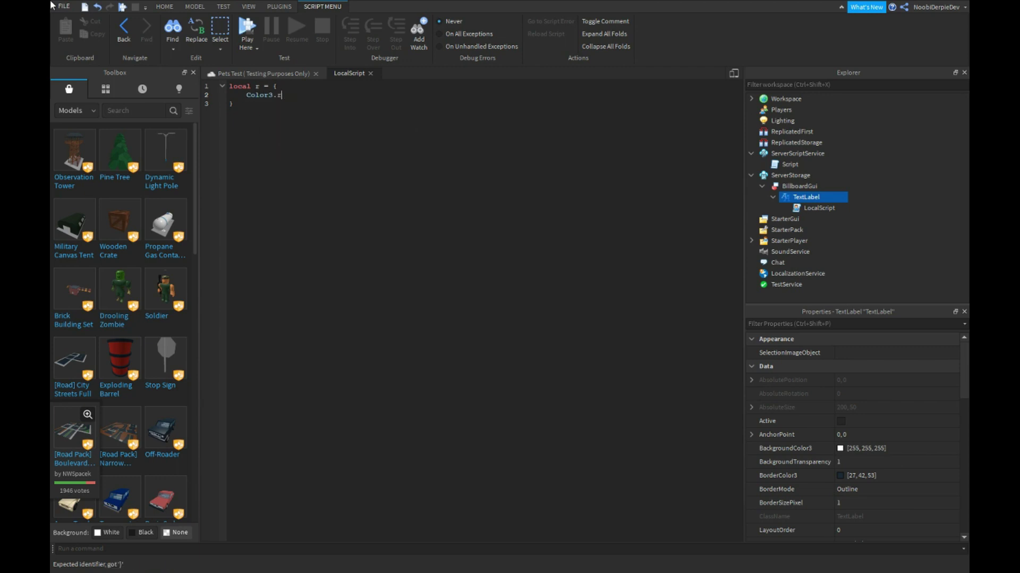
{"action": "key", "text": "Return"}
{"action": "type", "text": "("}
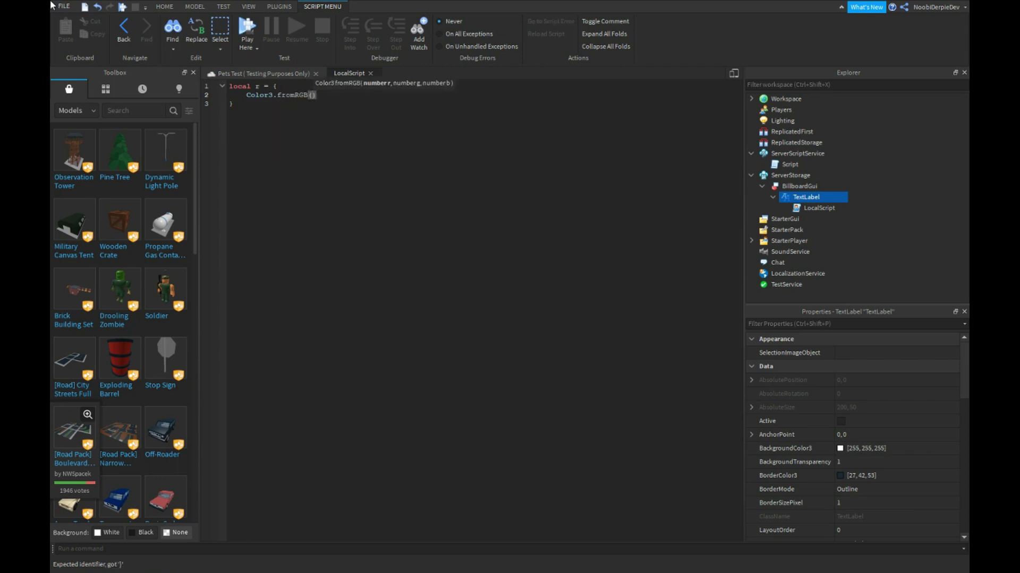
{"action": "type", "text": "254,0,"}
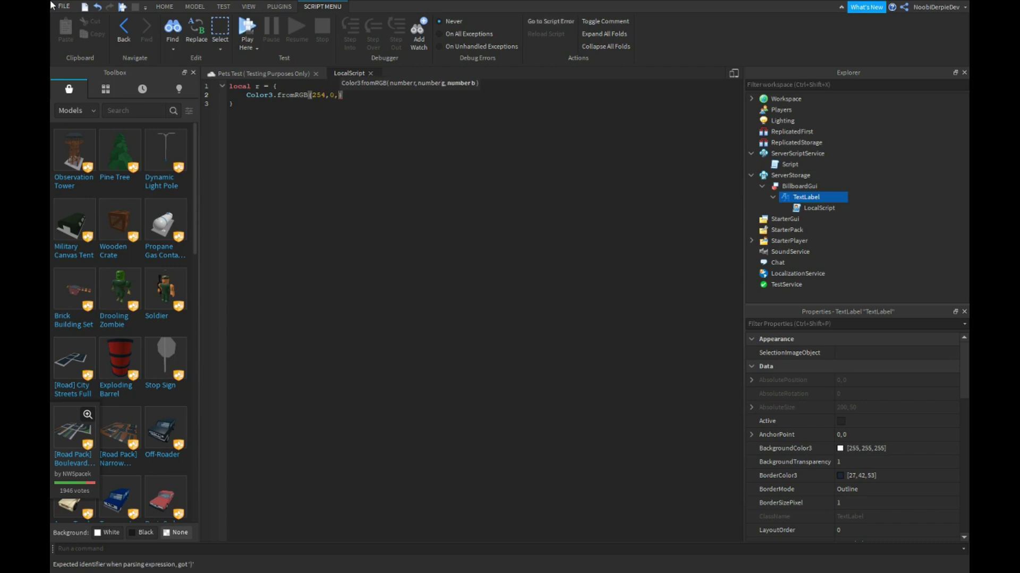
{"action": "type", "text": "0"}
{"action": "key", "text": "Right"}
{"action": "key", "text": "Return"}
{"action": "type", "text": "Color3."}
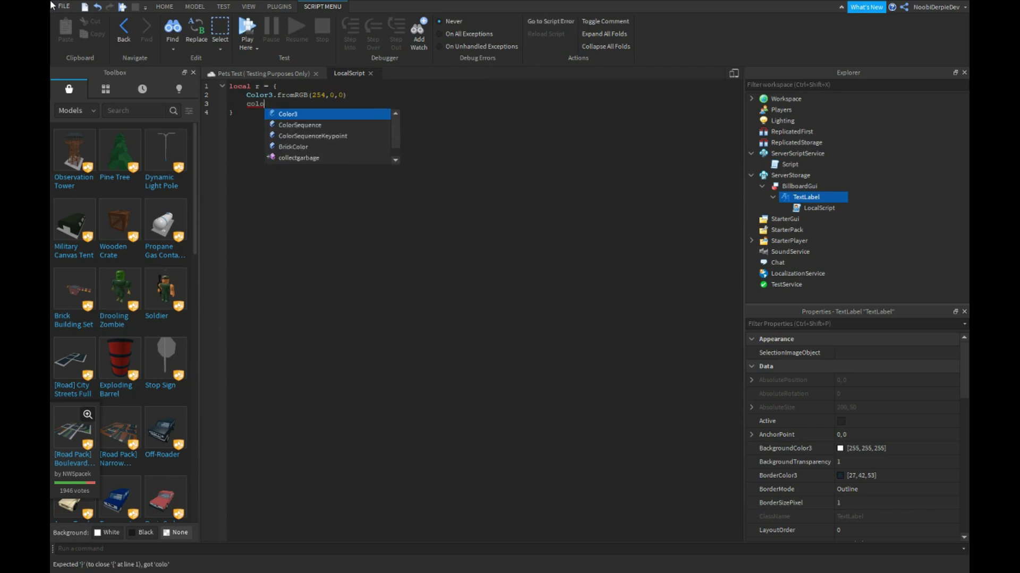
{"action": "type", "text": "fr"}
Add the orange and yellow Color3.fromRGB entries to table r
{"action": "key", "text": "Tab"}
{"action": "type", "text": "("}
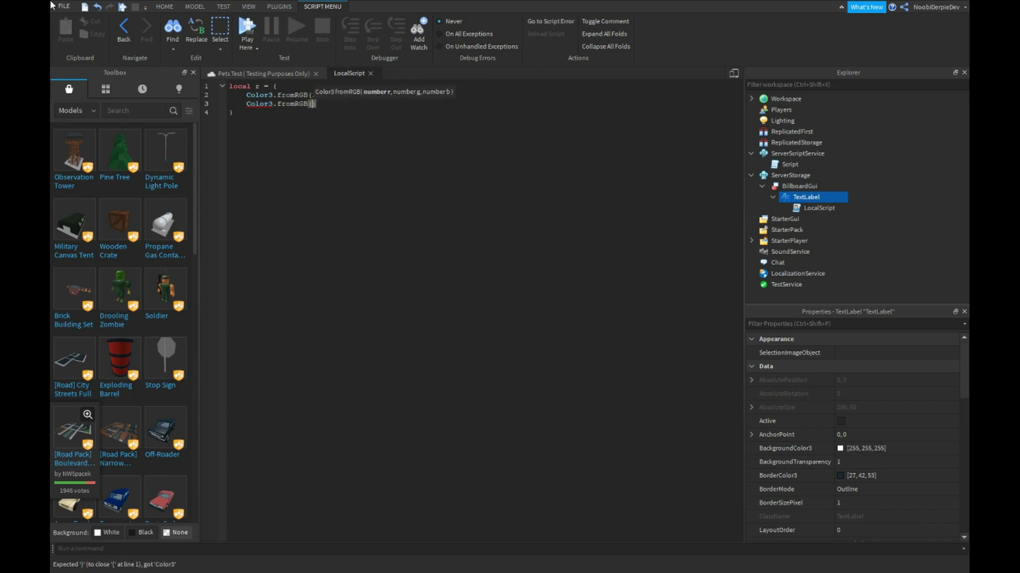
{"action": "type", "text": "255,12"}
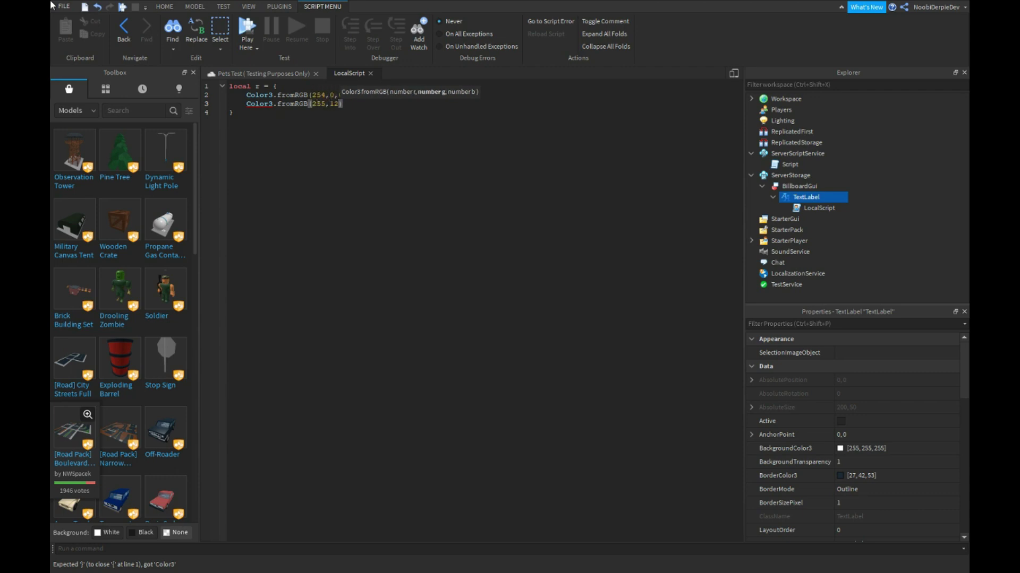
{"action": "type", "text": "7,0"}
{"action": "key", "text": "Right"}
{"action": "key", "text": "Return"}
{"action": "type", "text": "c"}
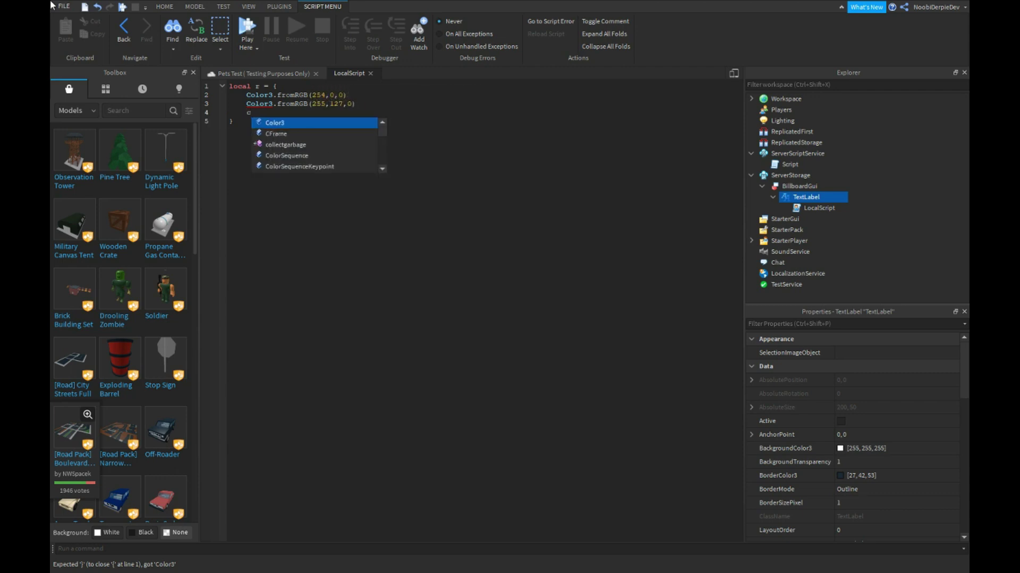
{"action": "left_click", "coordinate": [358, 101]}
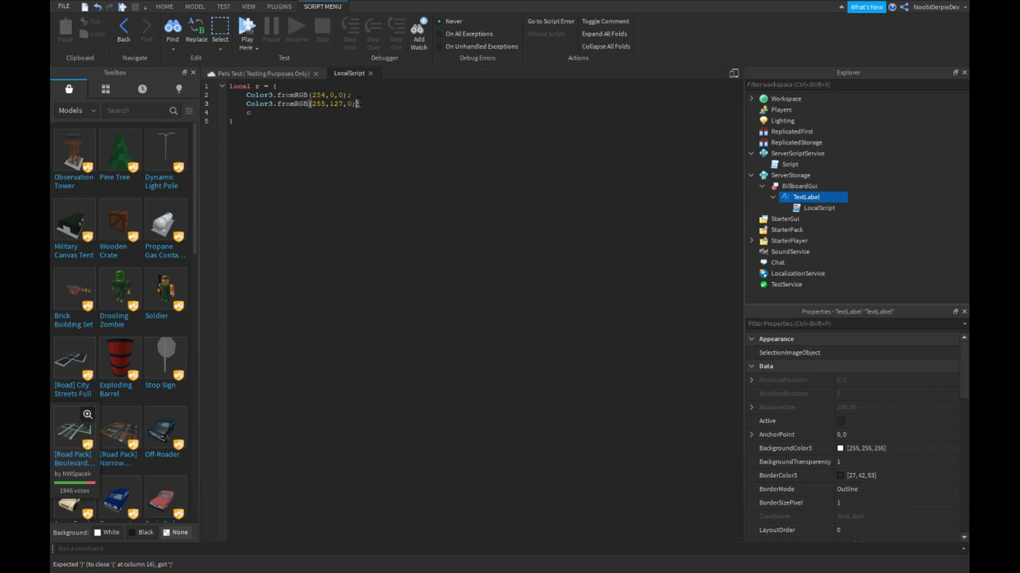
{"action": "type", "text": ";"}
{"action": "type", "text": "Color3fr"}
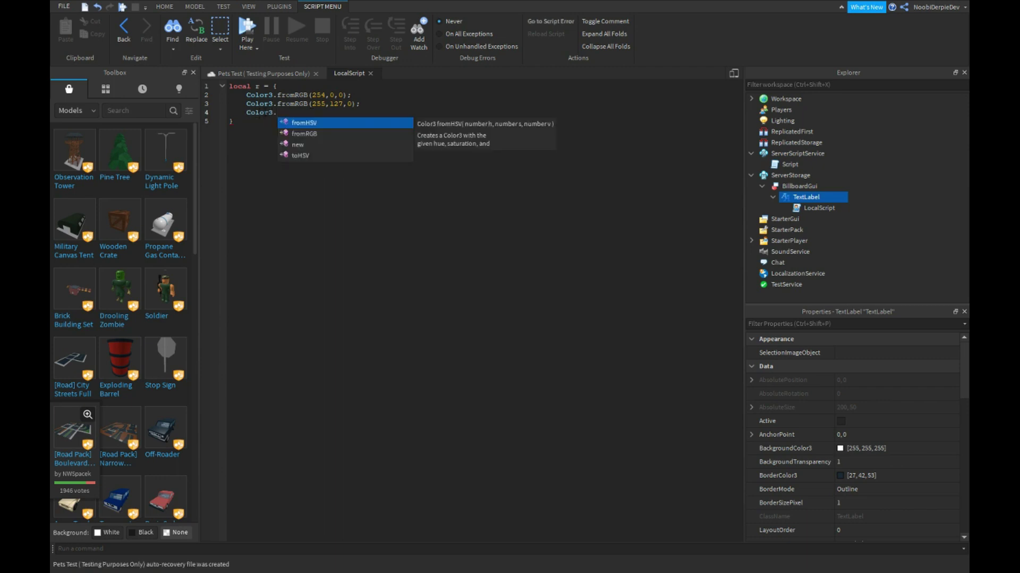
{"action": "key", "text": "Tab"}
{"action": "type", "text": "("}
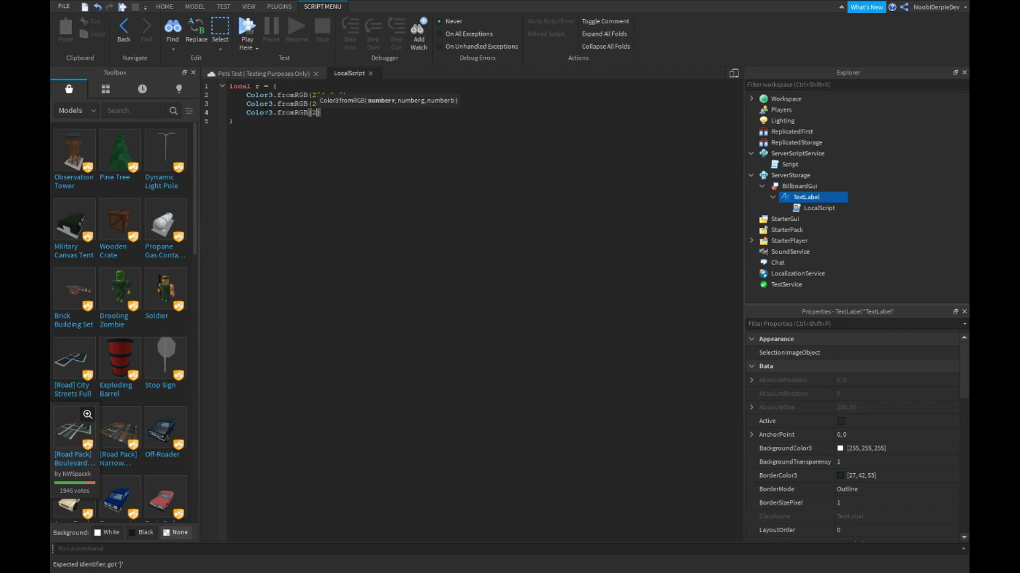
{"action": "type", "text": "255,221,1"}
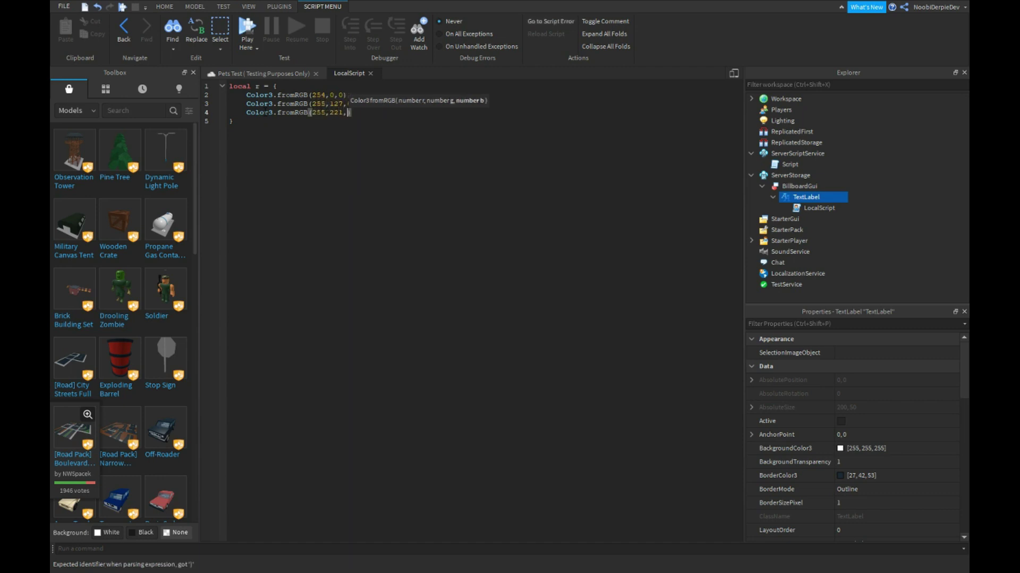
{"action": "type", "text": ");"}
{"action": "key", "text": "Return"}
{"action": "type", "text": "color33"}
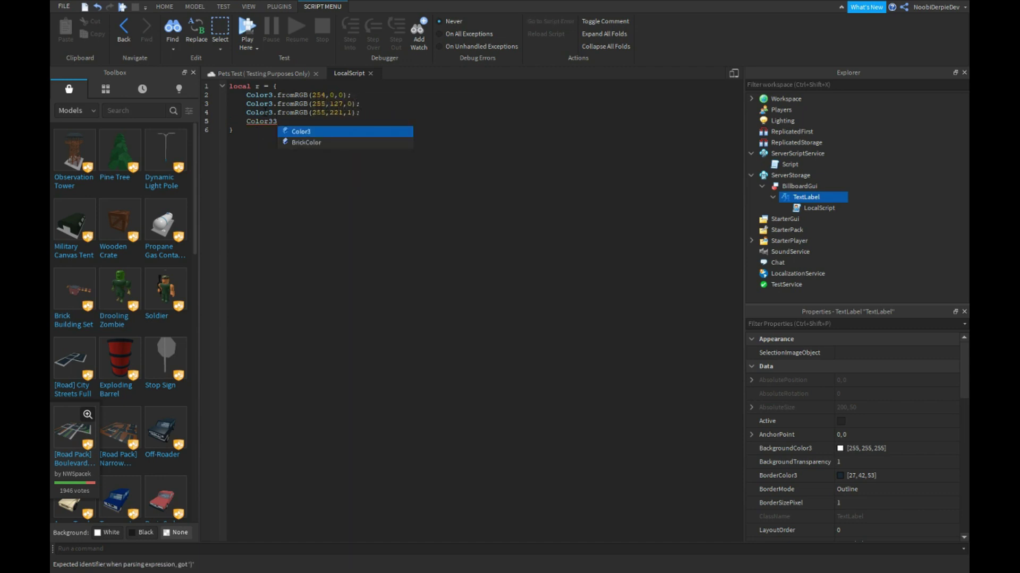
Add Color3.fromRGB entries on lines 5–7 through violet (129,16,210) and close table r
{"action": "key", "text": "Tab"}
{"action": "type", "text": ".fr"}
{"action": "key", "text": "Tab"}
{"action": "type", "text": "("}
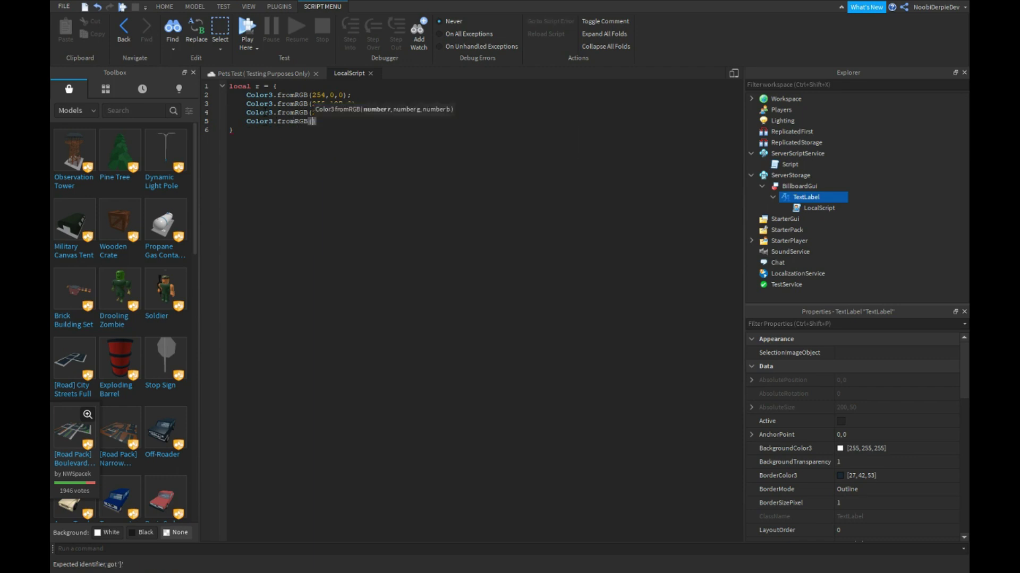
{"action": "type", "text": "0,200,"}
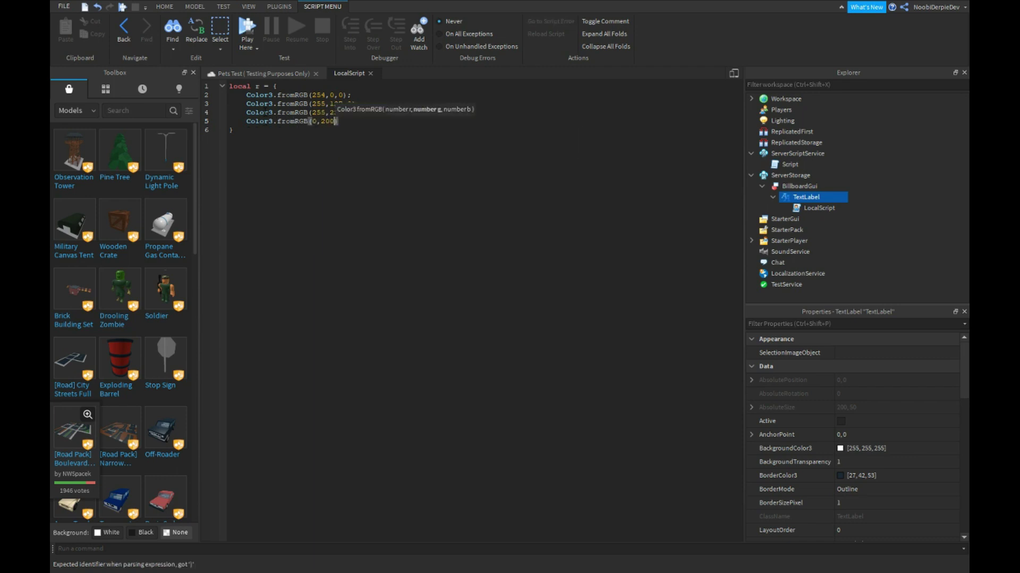
{"action": "type", "text": "0);"}
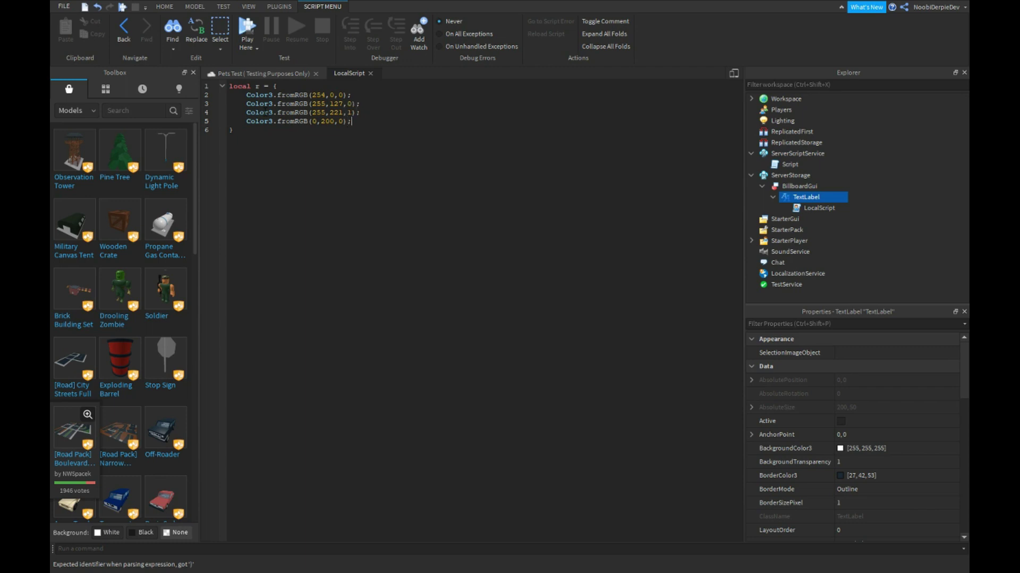
{"action": "type", "text": "Co"}
{"action": "key", "text": "Tab"}
{"action": "type", "text": ".fr"}
{"action": "key", "text": "Tab"}
{"action": "type", "text": "("}
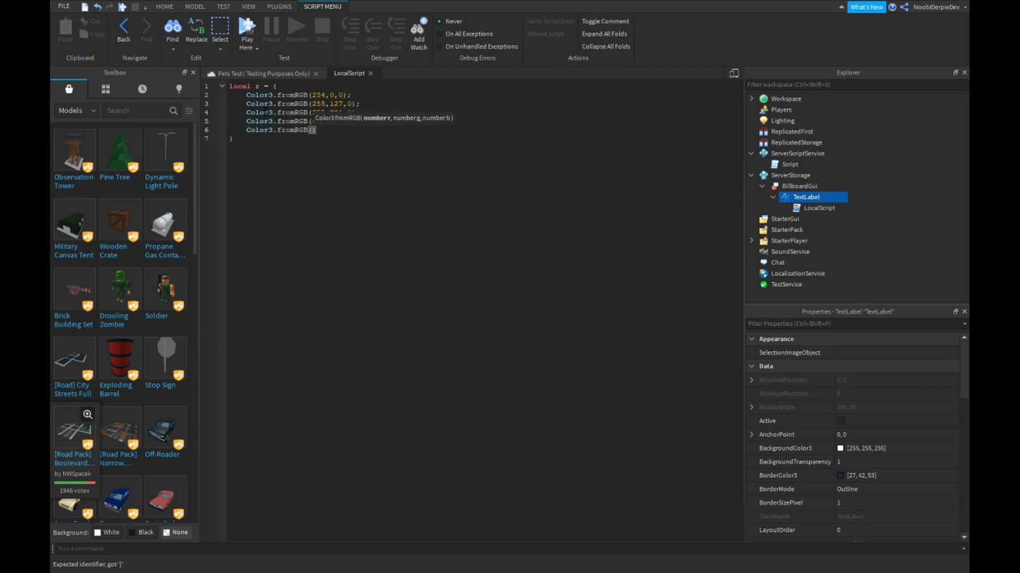
{"action": "type", "text": "0,160,199"}
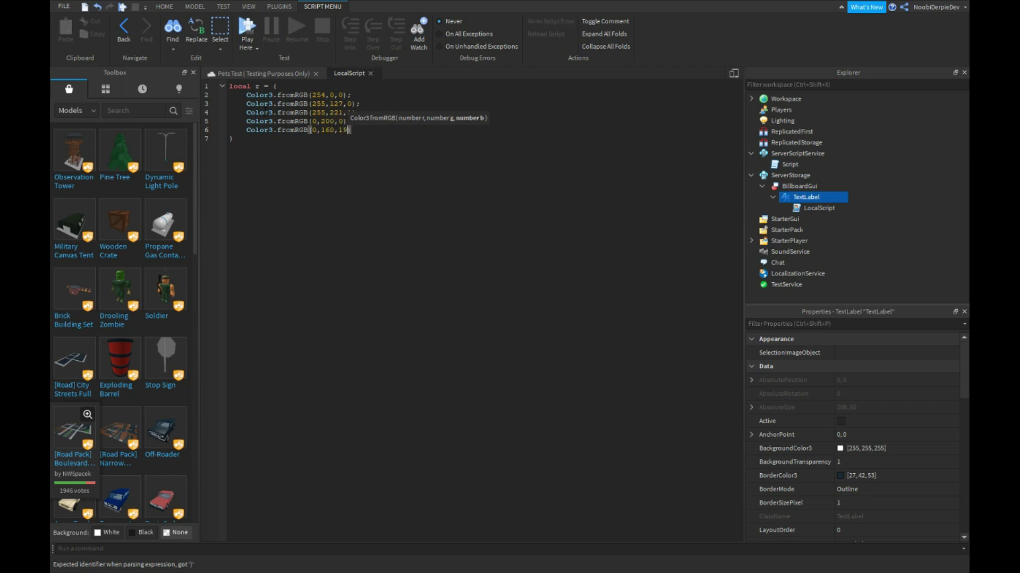
{"action": "type", "text": ")"}
{"action": "key", "text": "Return"}
{"action": "type", "text": "color"}
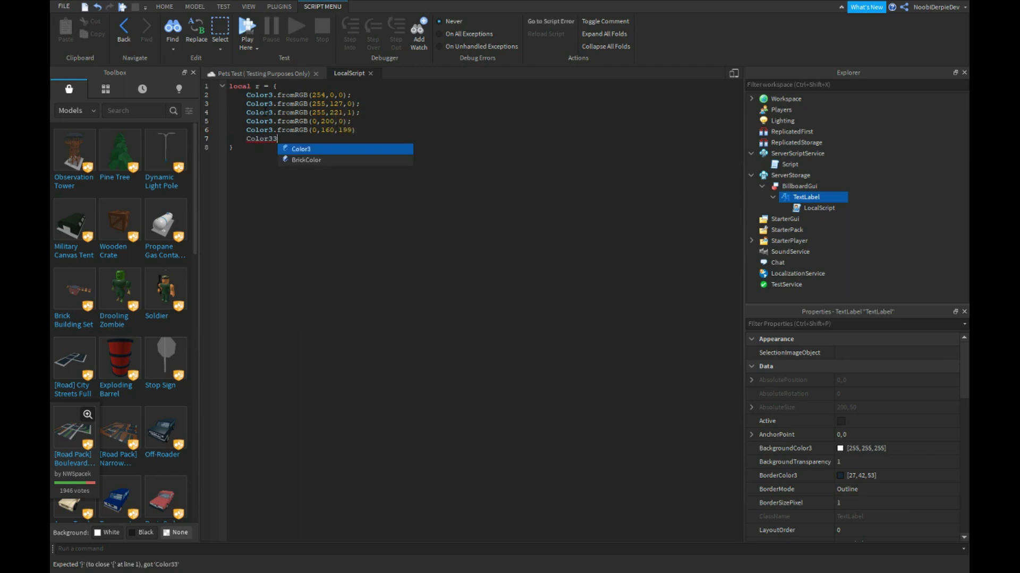
{"action": "key", "text": "Tab"}
{"action": "type", "text": ".fr"}
{"action": "key", "text": "Tab"}
{"action": "type", "text": "("}
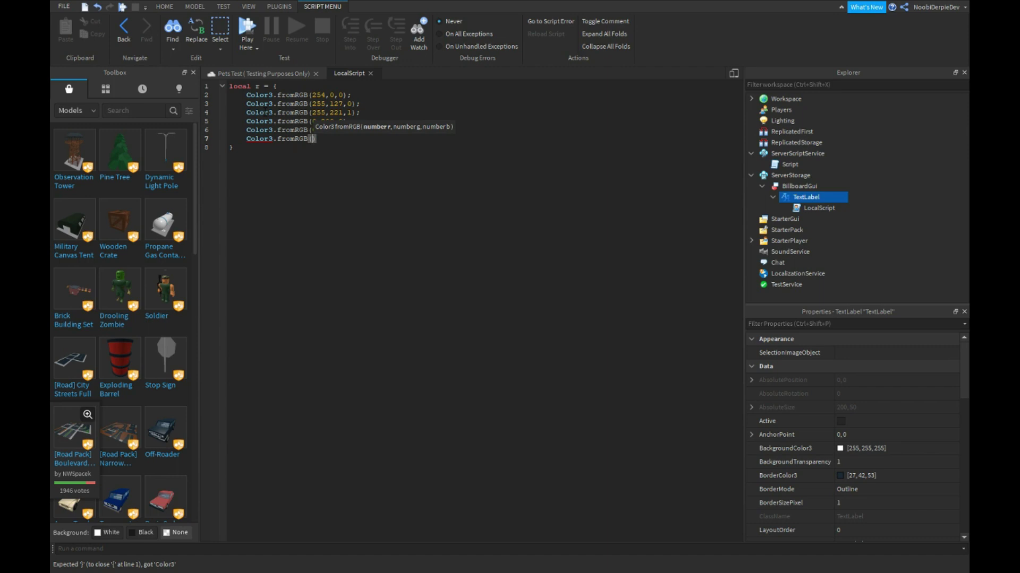
{"action": "type", "text": "0,55,23"}
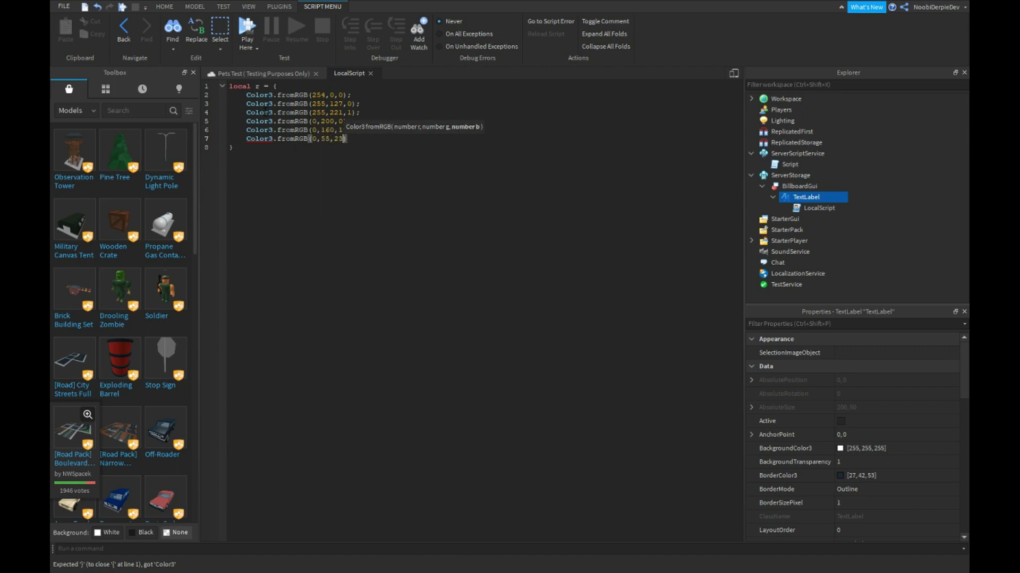
{"action": "type", "text": "0)"}
{"action": "key", "text": "Up"}
{"action": "key", "text": "End"}
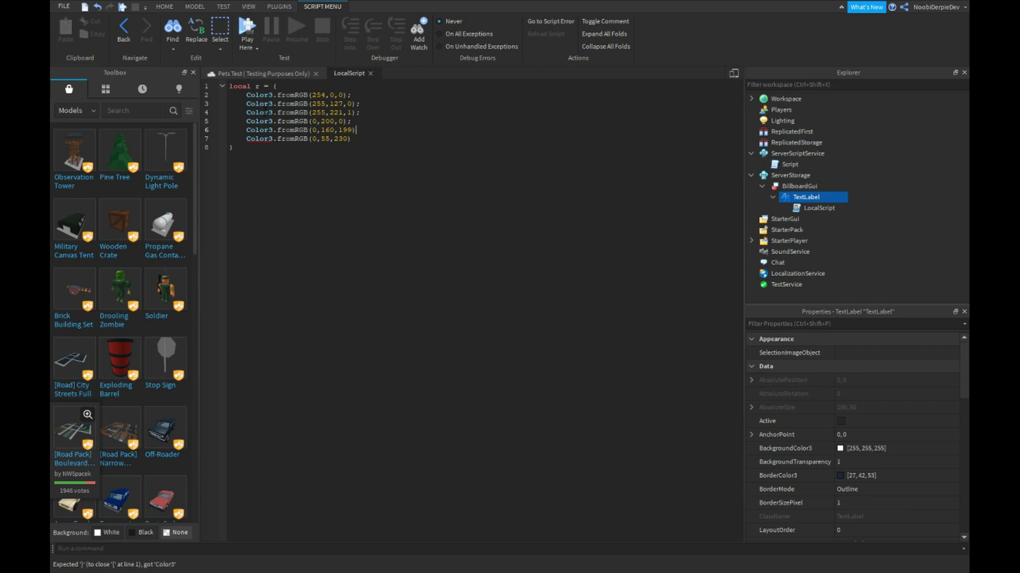
{"action": "type", "text": ";"}
{"action": "key", "text": "BackSpace"}
{"action": "key", "text": "BackSpace"}
{"action": "type", "text": "Color3."}
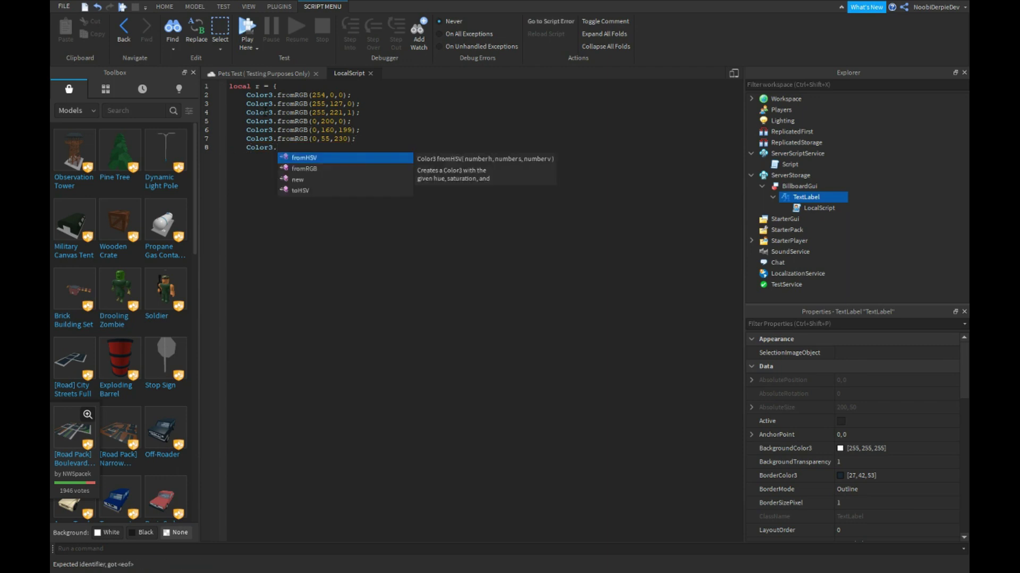
{"action": "type", "text": "fromRGB("}
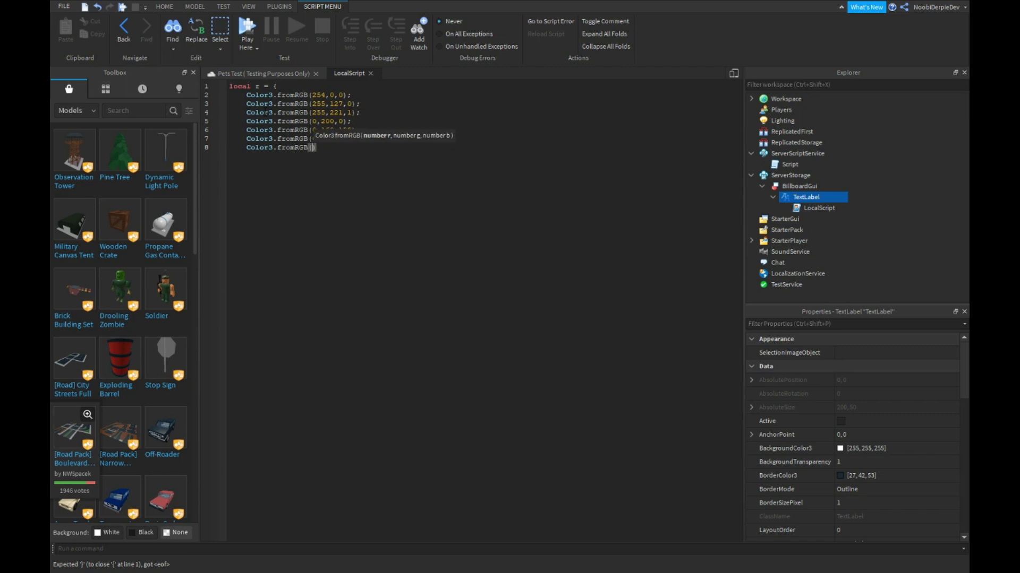
{"action": "type", "text": "129,16,"}
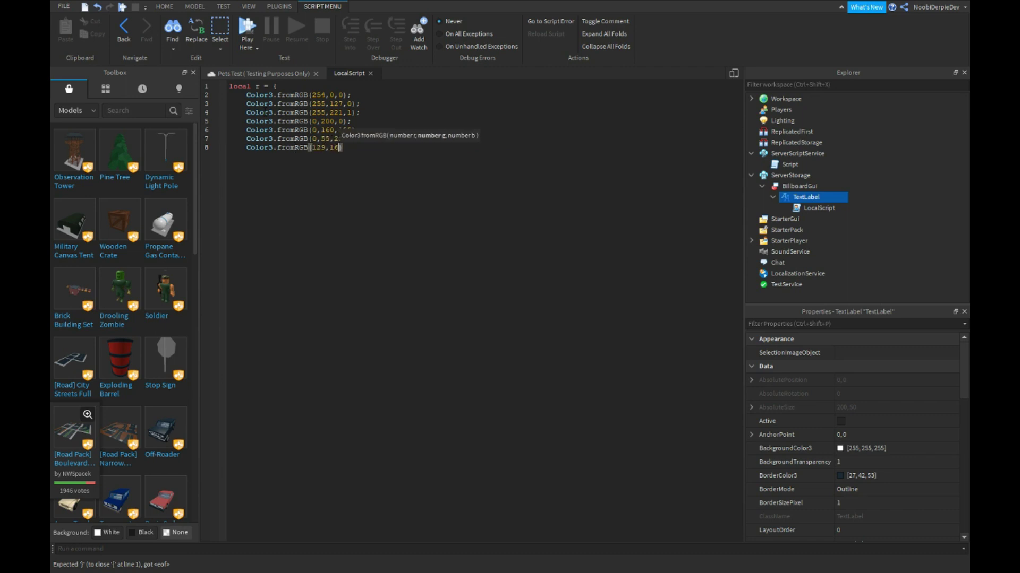
{"action": "type", "text": "210"}
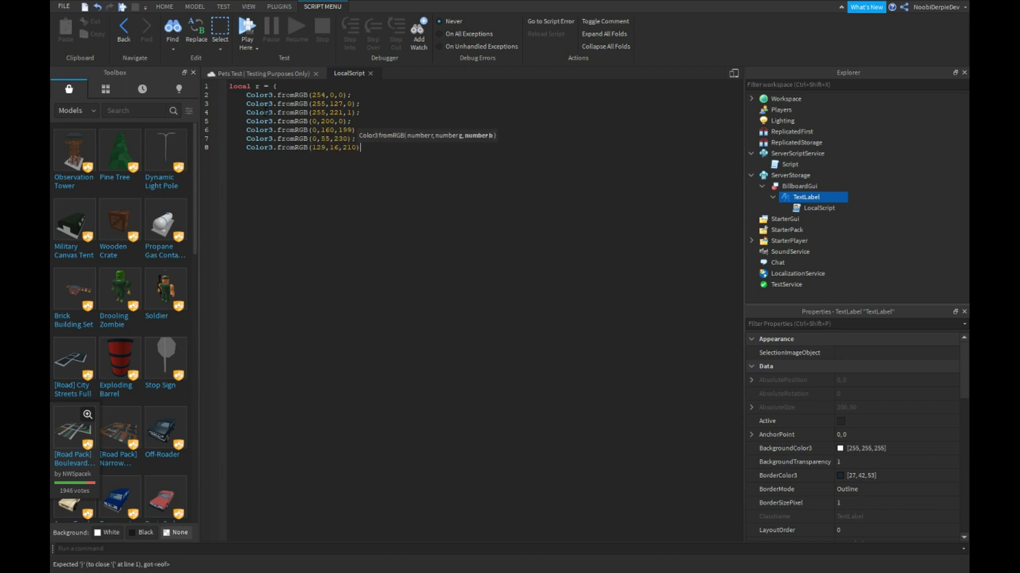
{"action": "key", "text": "Return"}
{"action": "type", "text": "}"}
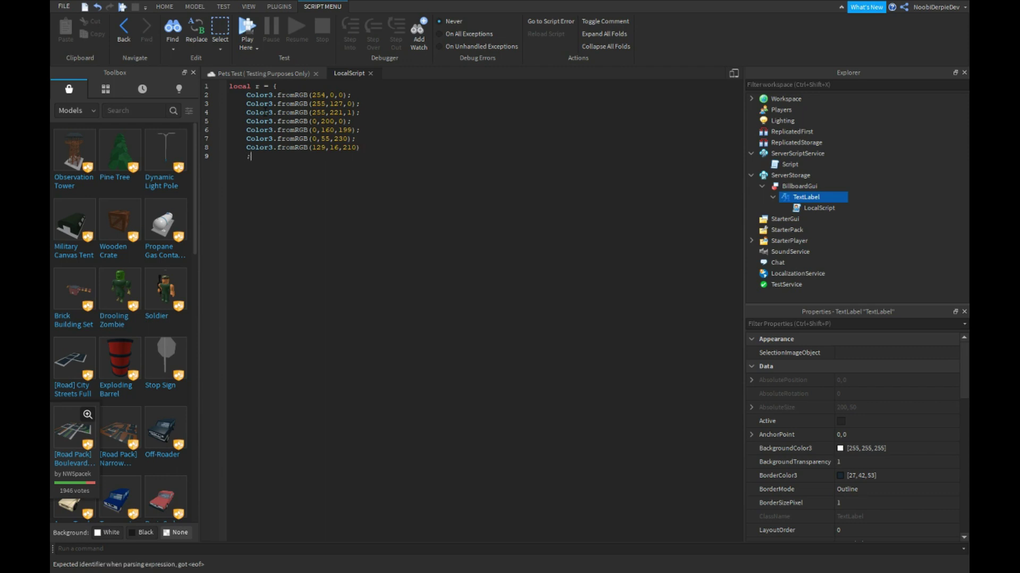
{"action": "key", "text": "BackSpace"}
{"action": "type", "text": "}"}
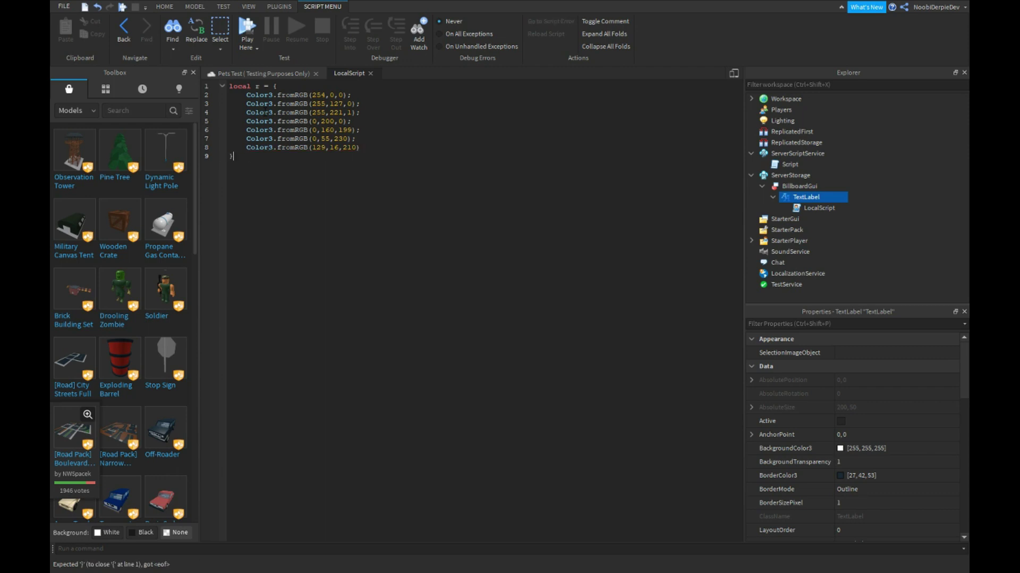
Write local info = TweenInfo.new(0.2, Enum.EasingStyle.Linear, Enum.EasingDirection.InOut, 0, false, 0)
{"action": "key", "text": "Return"}
{"action": "key", "text": "Return"}
{"action": "type", "text": "local info"}
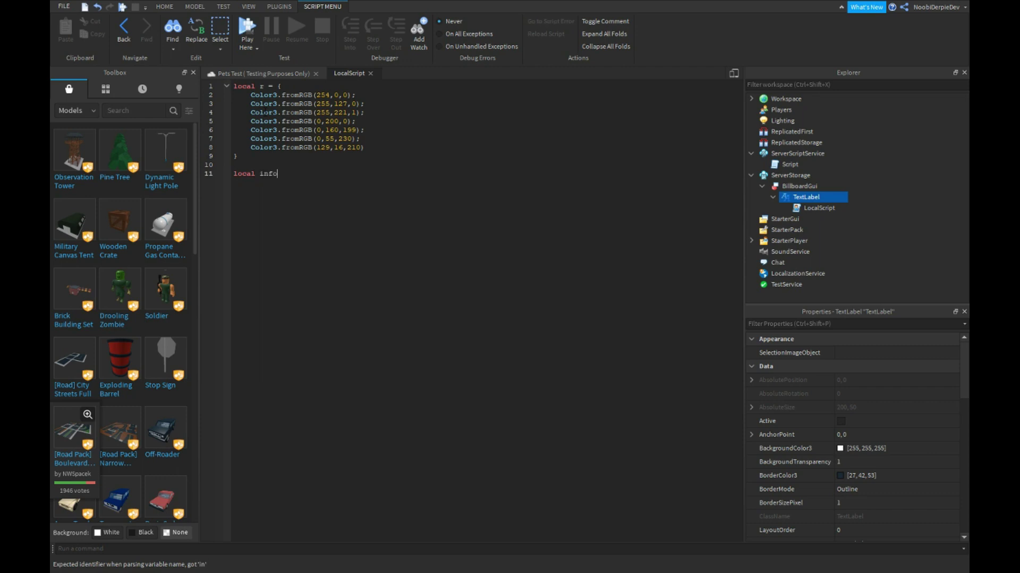
{"action": "type", "text": " = Tween"}
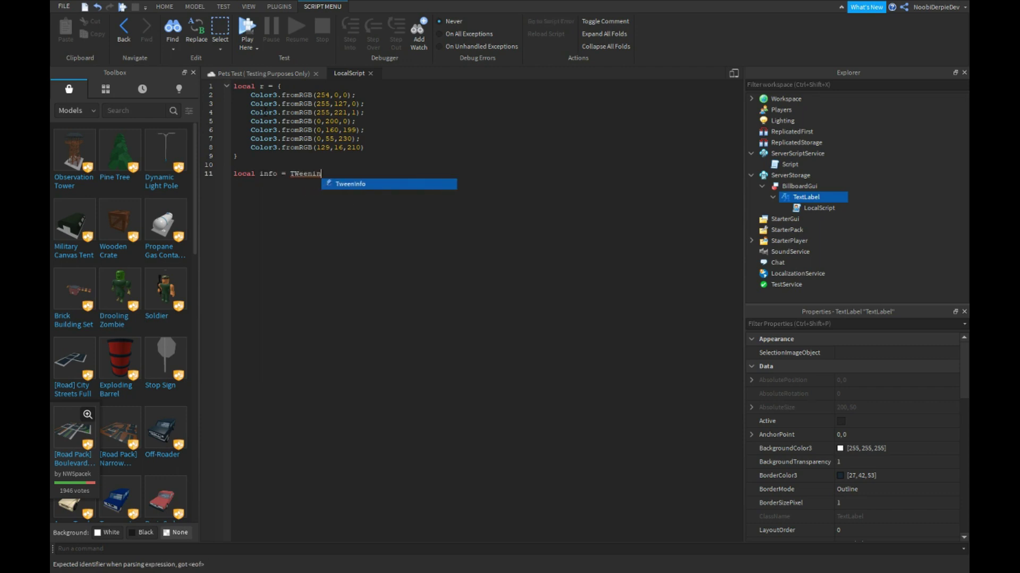
{"action": "type", "text": "Info/n"}
{"action": "key", "text": "BackSpace"}
{"action": "key", "text": "BackSpace"}
{"action": "type", "text": ".new("}
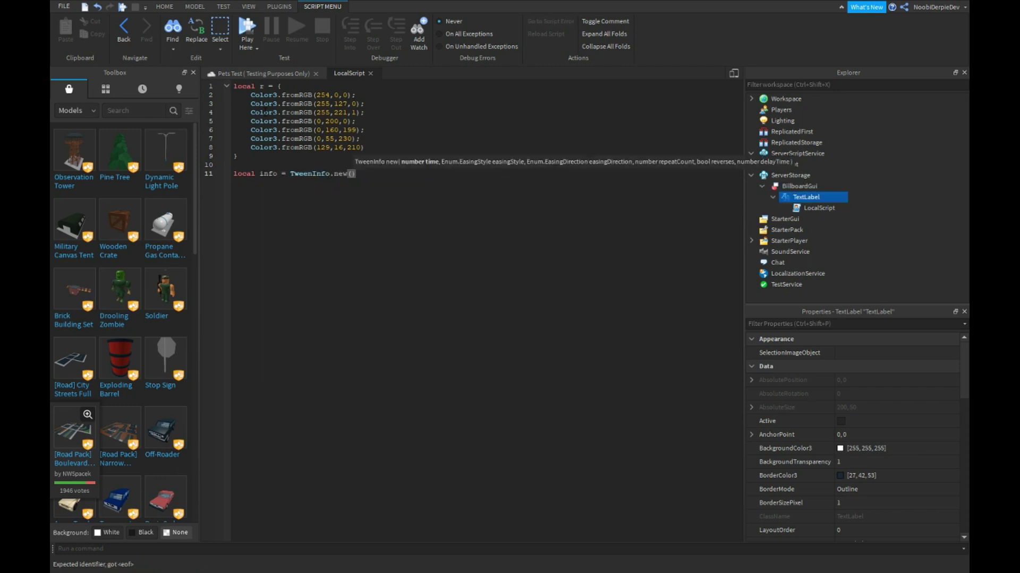
{"action": "type", "text": "0."}
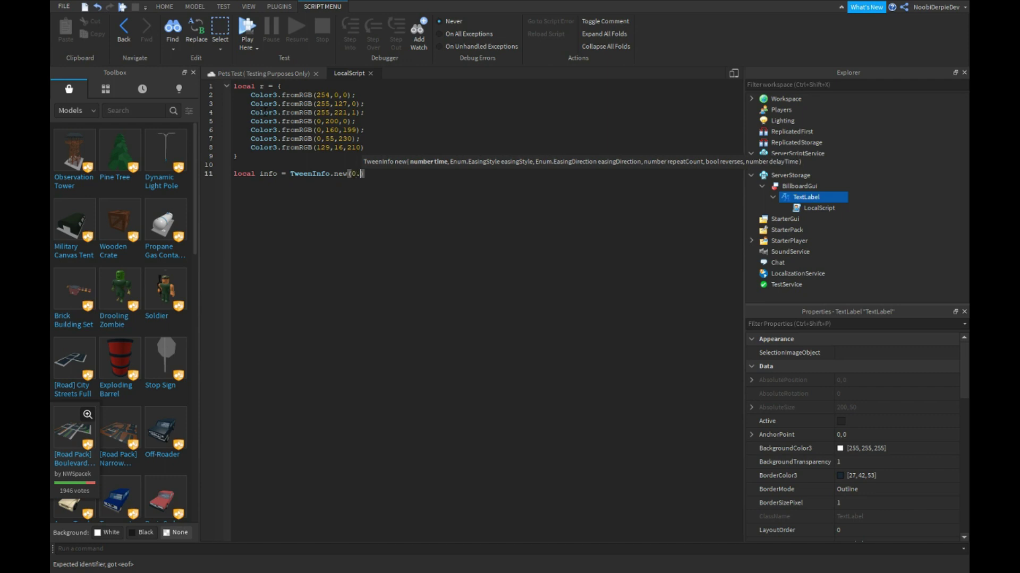
{"action": "type", "text": "2, Enum"}
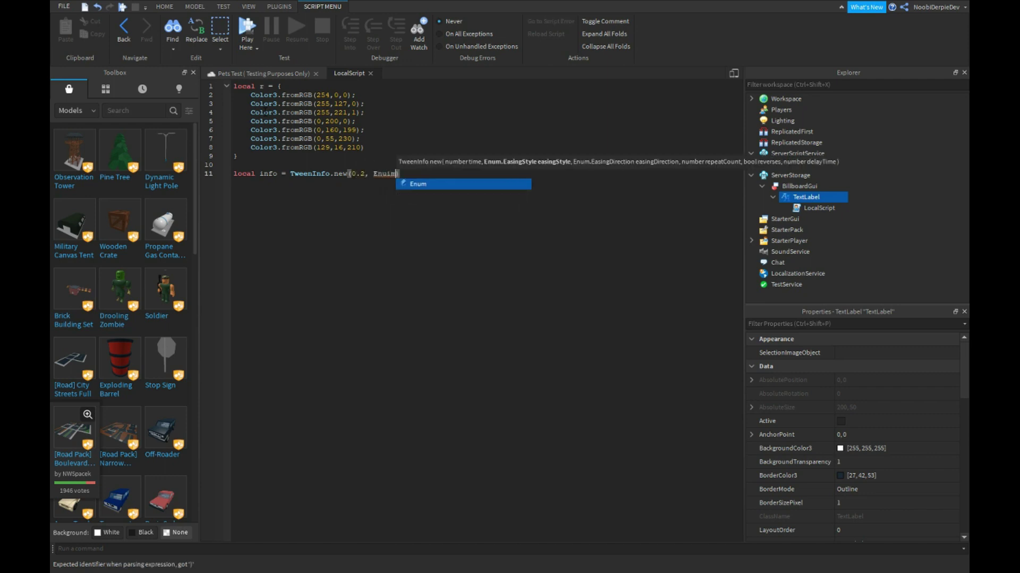
{"action": "type", "text": ".easing"}
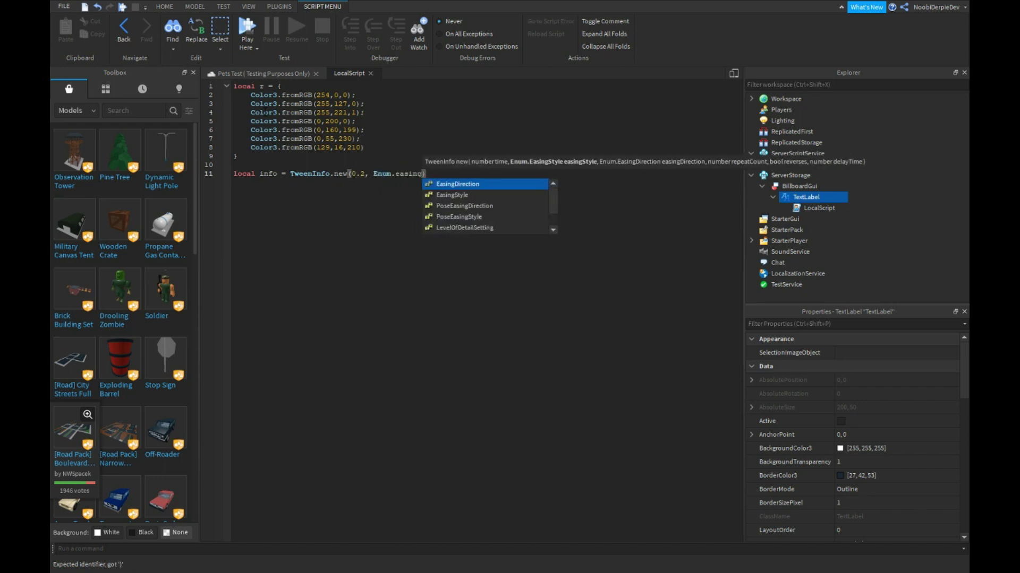
{"action": "key", "text": "Down"}
{"action": "key", "text": "Tab"}
{"action": "type", "text": ".Line"}
{"action": "key", "text": "Tab"}
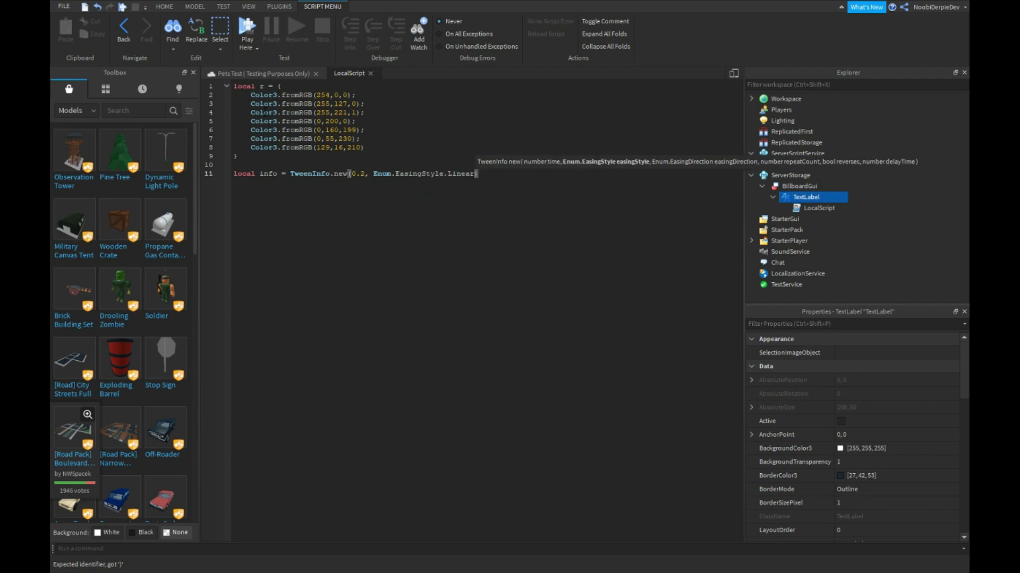
{"action": "type", "text": ", Enum."}
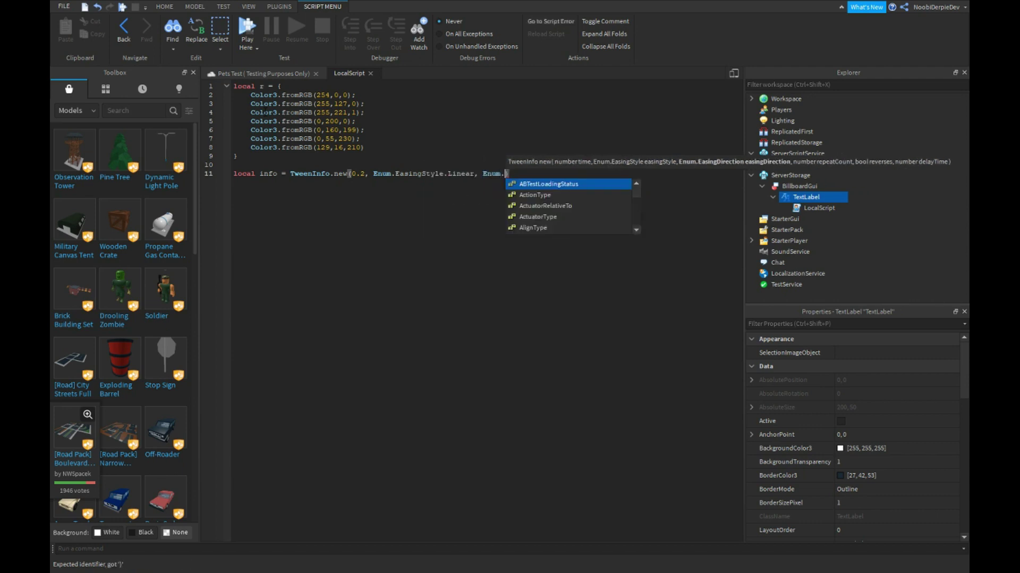
{"action": "type", "text": "easing"}
{"action": "key", "text": "Escape"}
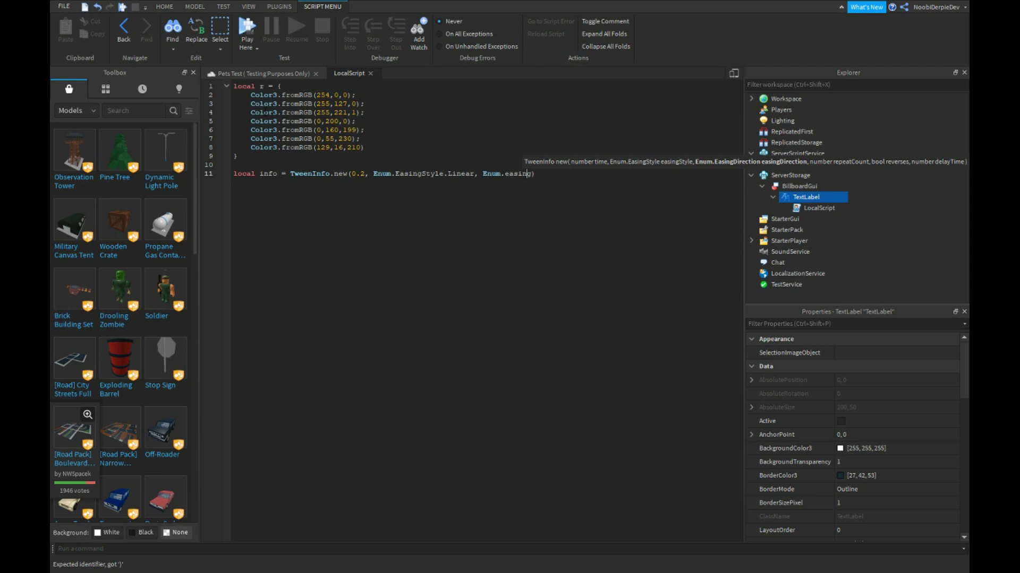
{"action": "key", "text": "BackSpace"}
{"action": "key", "text": "BackSpace"}
{"action": "key", "text": "BackSpace"}
{"action": "type", "text": "ras"}
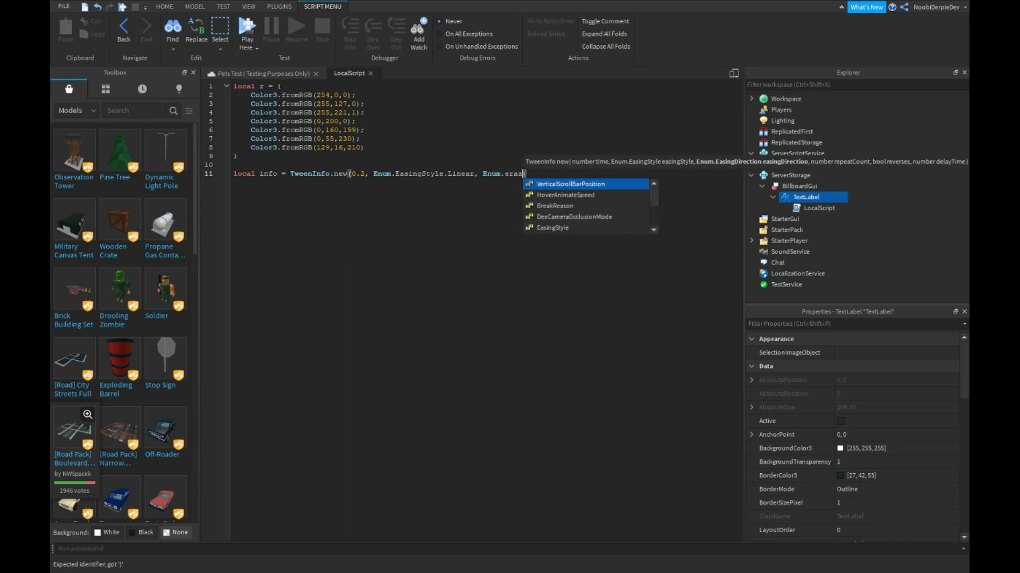
{"action": "key", "text": "BackSpace"}
{"action": "key", "text": "BackSpace"}
{"action": "type", "text": "asingd"}
{"action": "key", "text": "Return"}
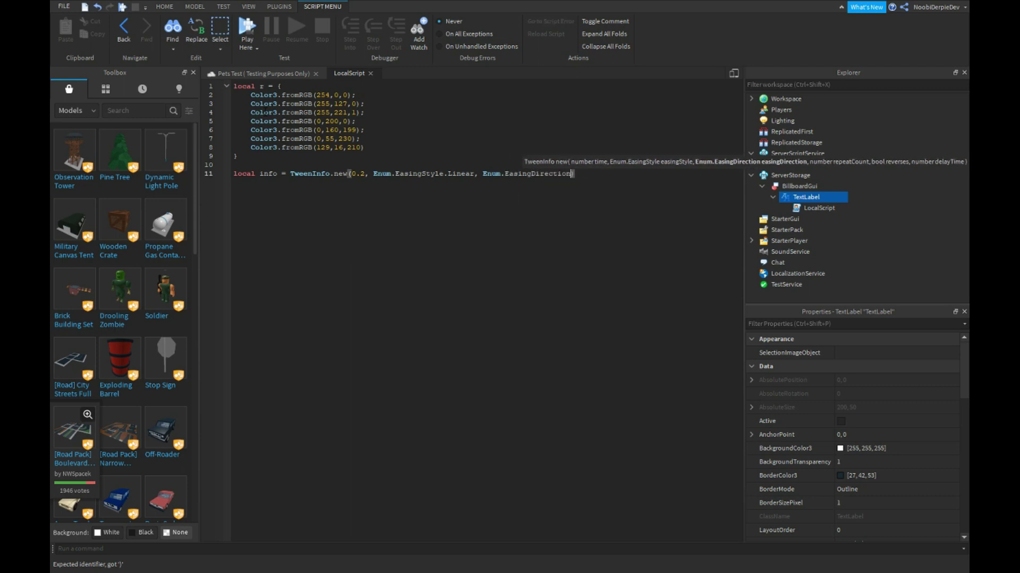
{"action": "type", "text": ".In"}
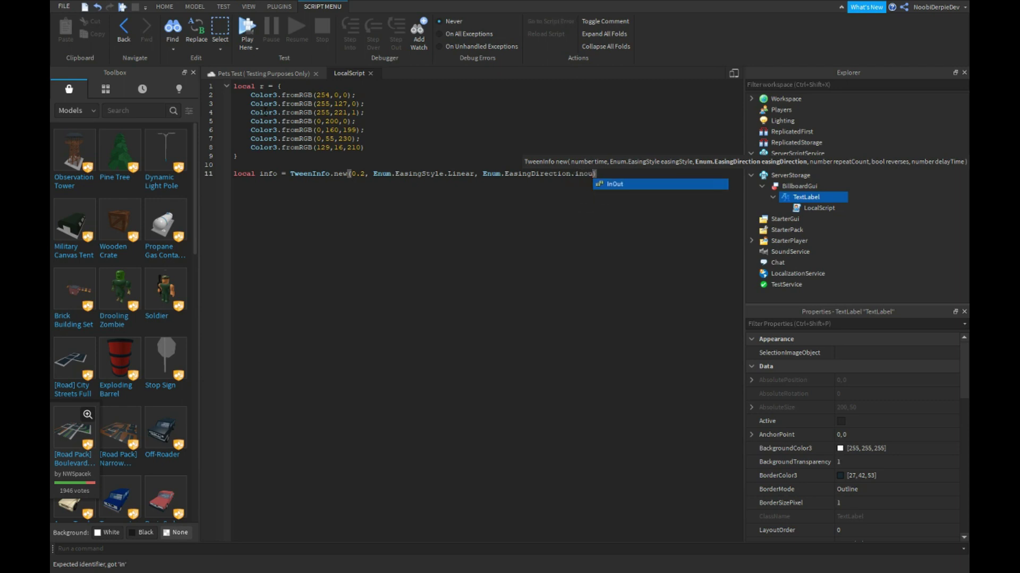
{"action": "key", "text": "Return"}
{"action": "type", "text": ", "}
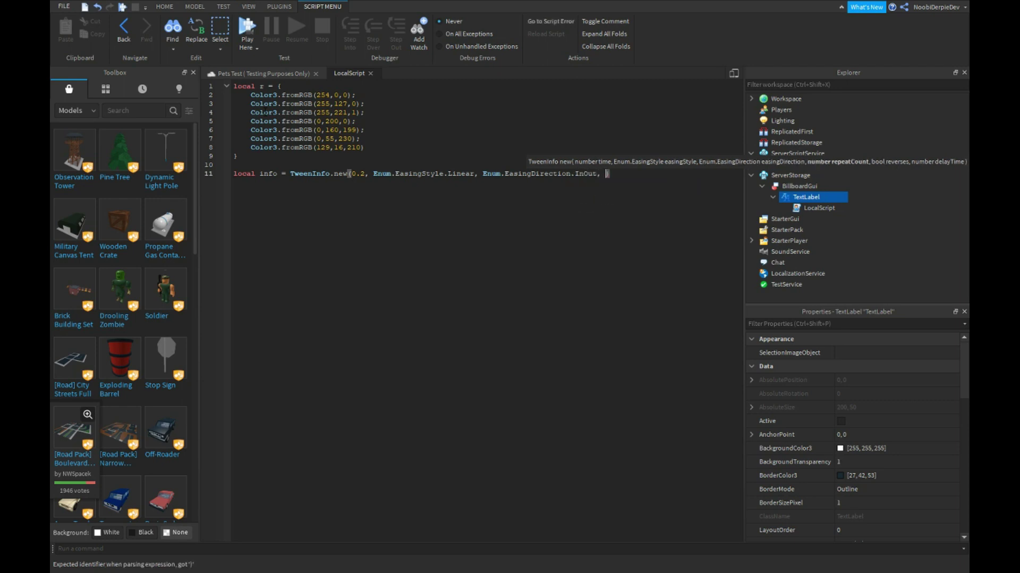
{"action": "type", "text": "0, false, "}
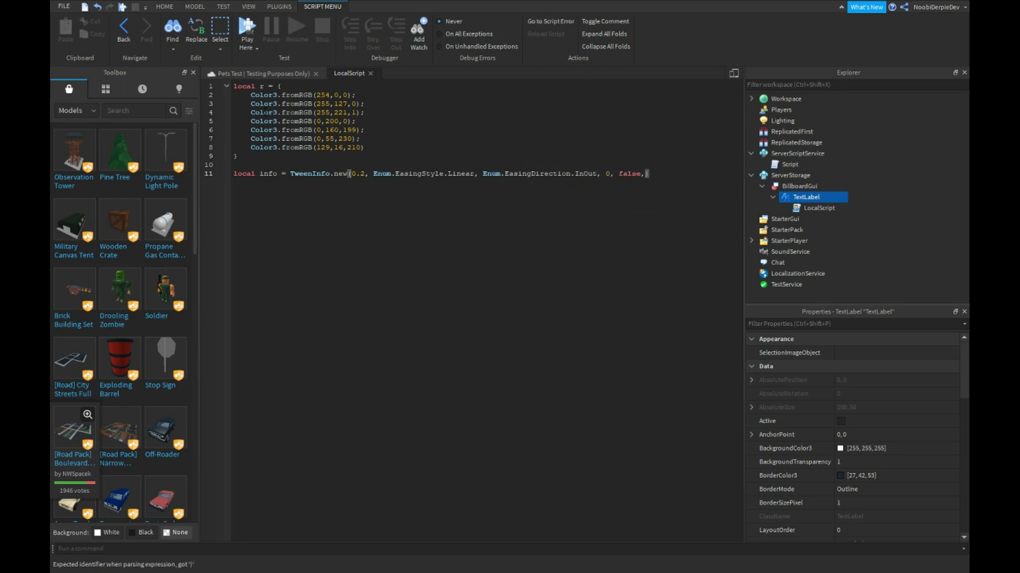
{"action": "type", "text": "0)"}
Write script.Parent.TextColor3 = r[1] on line 12, then start a new line
{"action": "key", "text": "Return"}
{"action": "type", "text": "sc"}
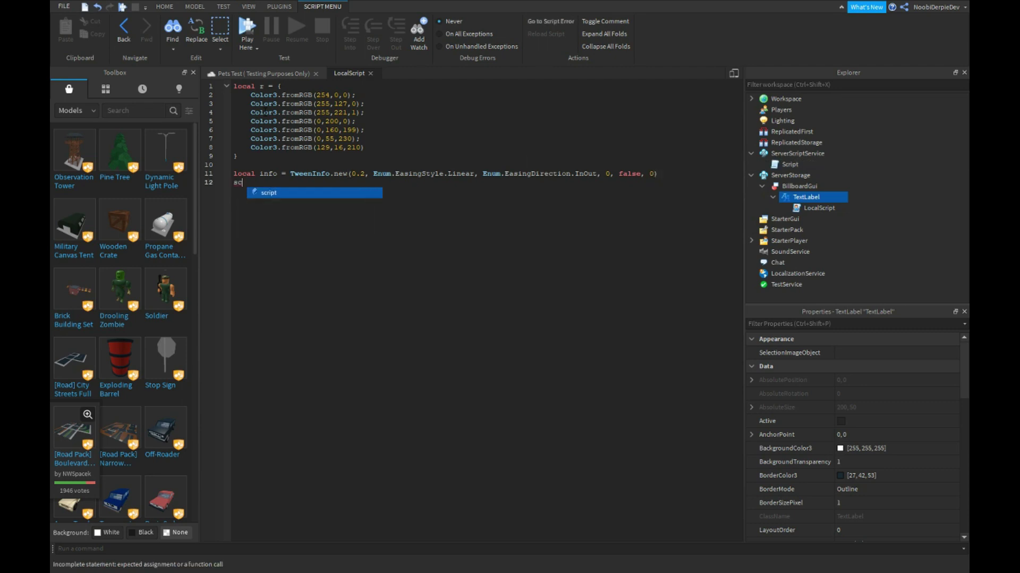
{"action": "type", "text": "ript.p."}
{"action": "key", "text": "BackSpace"}
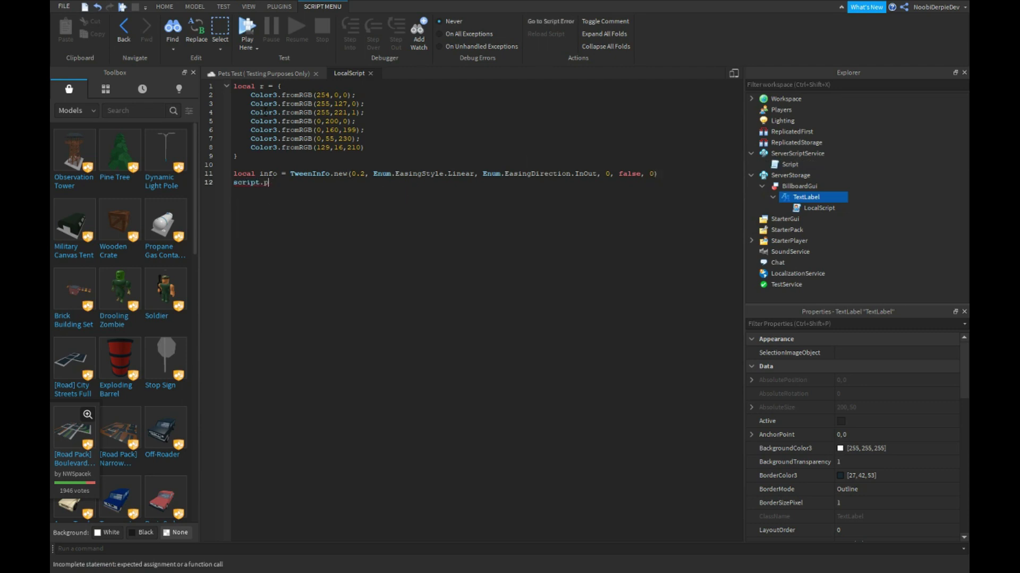
{"action": "key", "text": "Tab"}
{"action": "type", "text": ".p"}
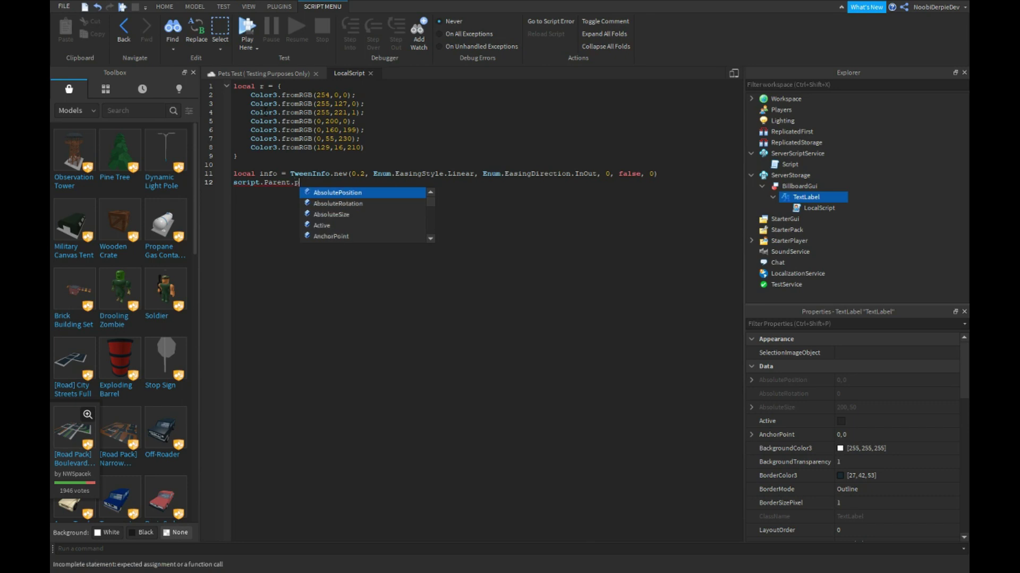
{"action": "key", "text": "BackSpace"}
{"action": "key", "text": "BackSpace"}
{"action": "key", "text": "BackSpace"}
{"action": "key", "text": "BackSpace"}
{"action": "key", "text": "BackSpace"}
{"action": "type", "text": "p"}
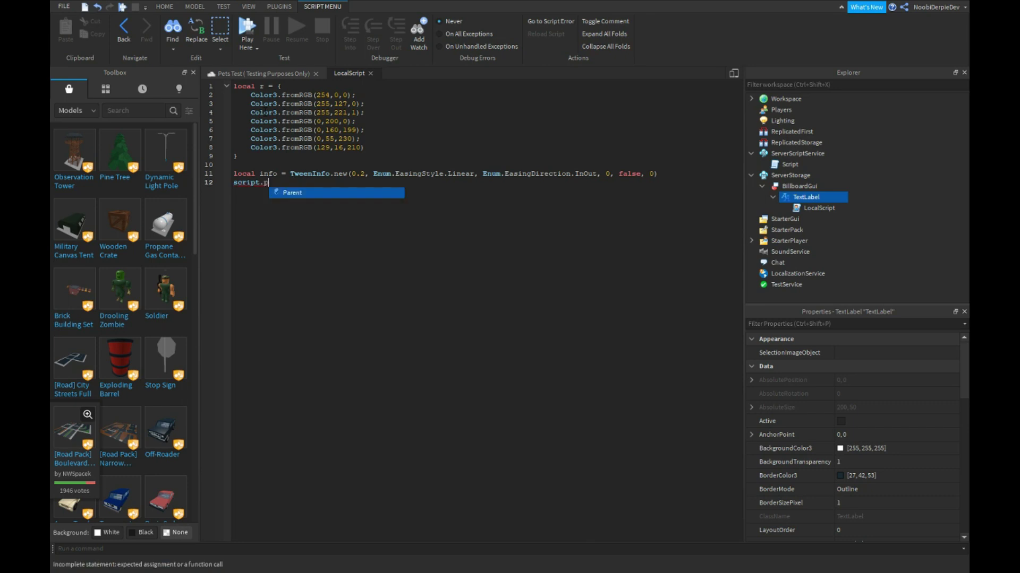
{"action": "key", "text": "Tab"}
{"action": "type", "text": ".textcolor3"}
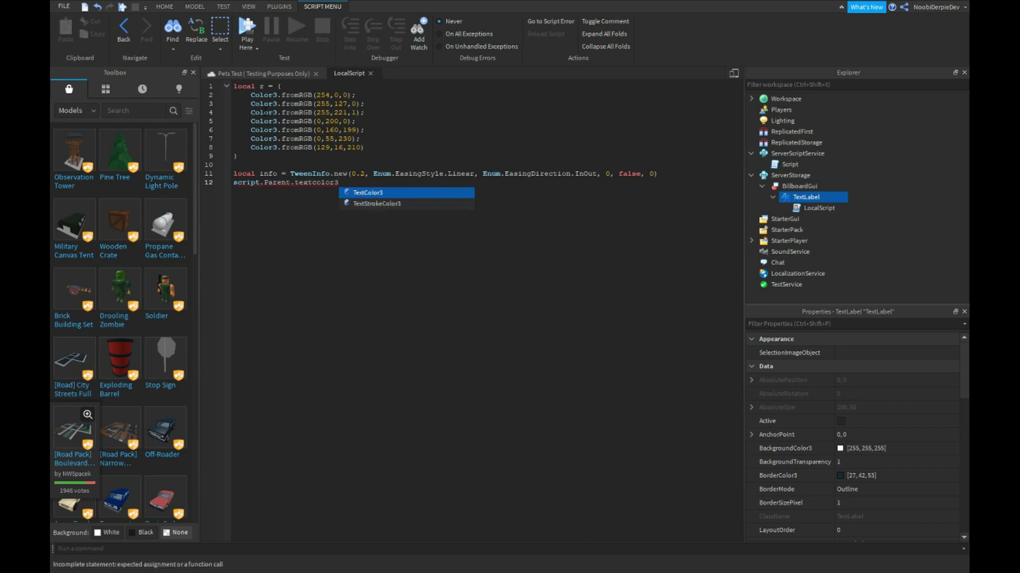
{"action": "key", "text": "Tab"}
{"action": "type", "text": "= "}
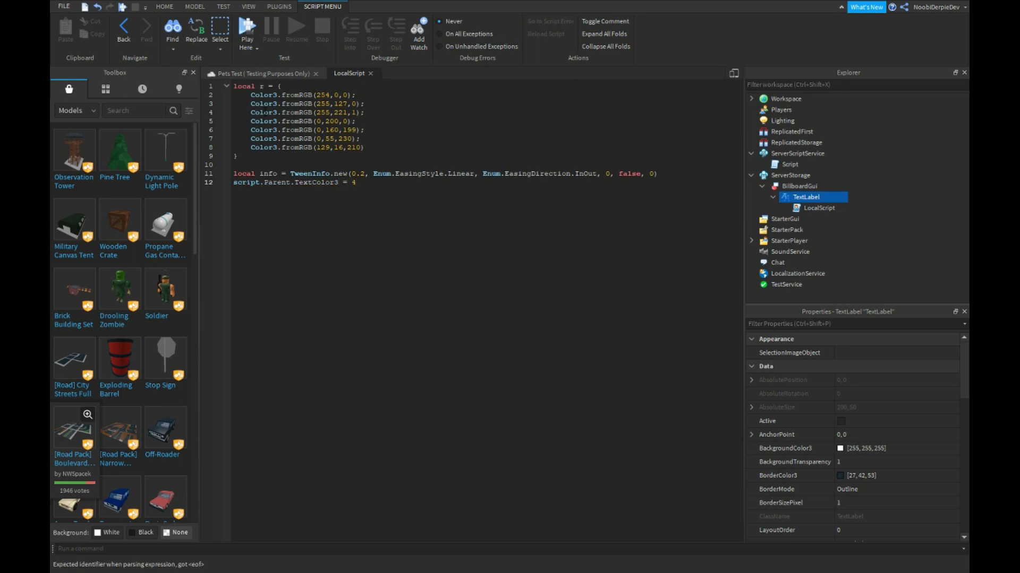
{"action": "type", "text": "r[1]"}
{"action": "double_click", "coordinate": [323, 95]}
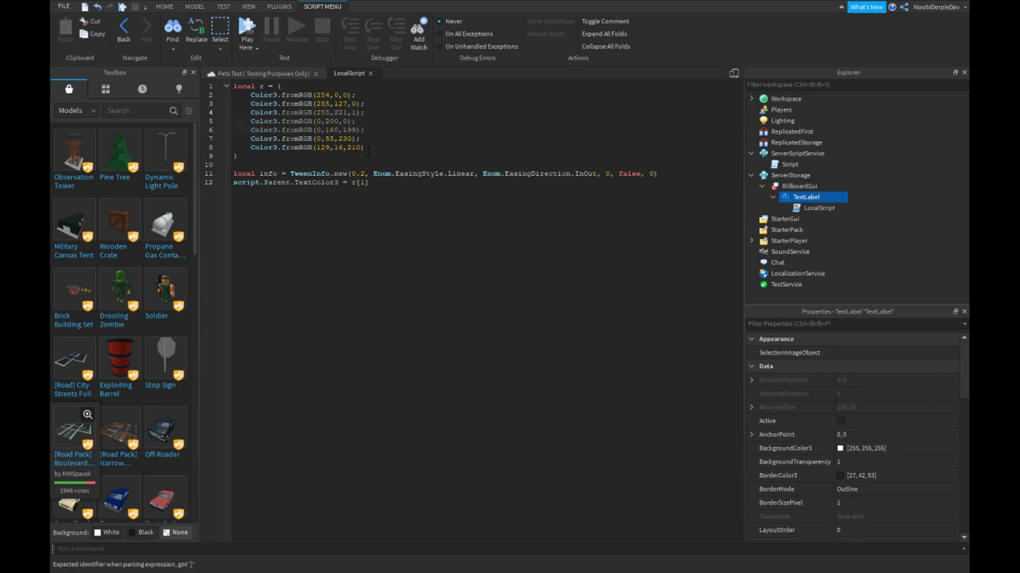
{"action": "left_click", "coordinate": [346, 130]}
{"action": "left_click", "coordinate": [378, 194]}
{"action": "type", "text": "i"}
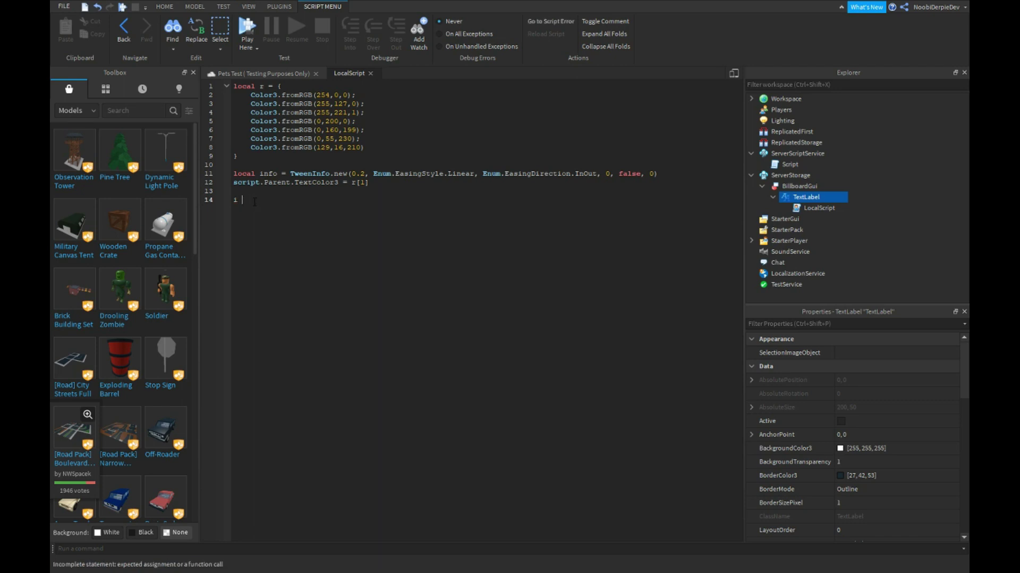
{"action": "type", "text": "= 1"}
Start an infinite while loop that creates a TweenService tween
{"action": "key", "text": "Return"}
{"action": "type", "text": "while"}
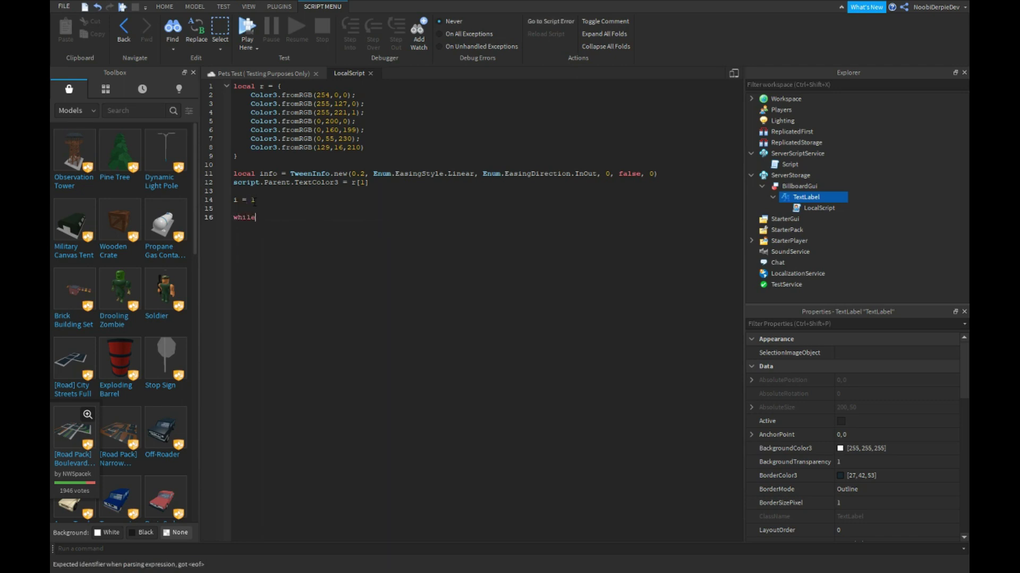
{"action": "type", "text": " true do"}
{"action": "key", "text": "Return"}
{"action": "type", "text": "local "}
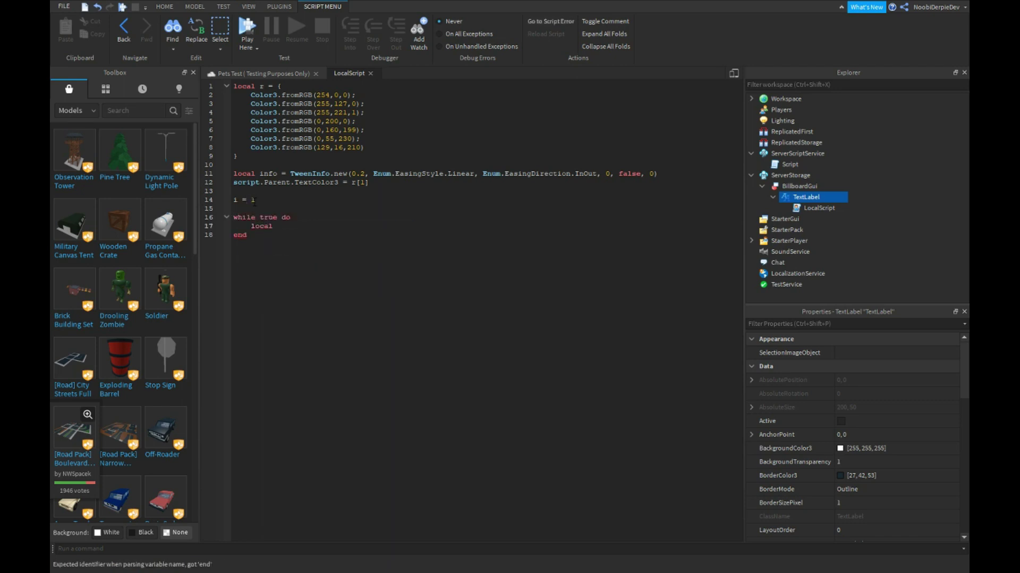
{"action": "type", "text": "tween = game:Ge"}
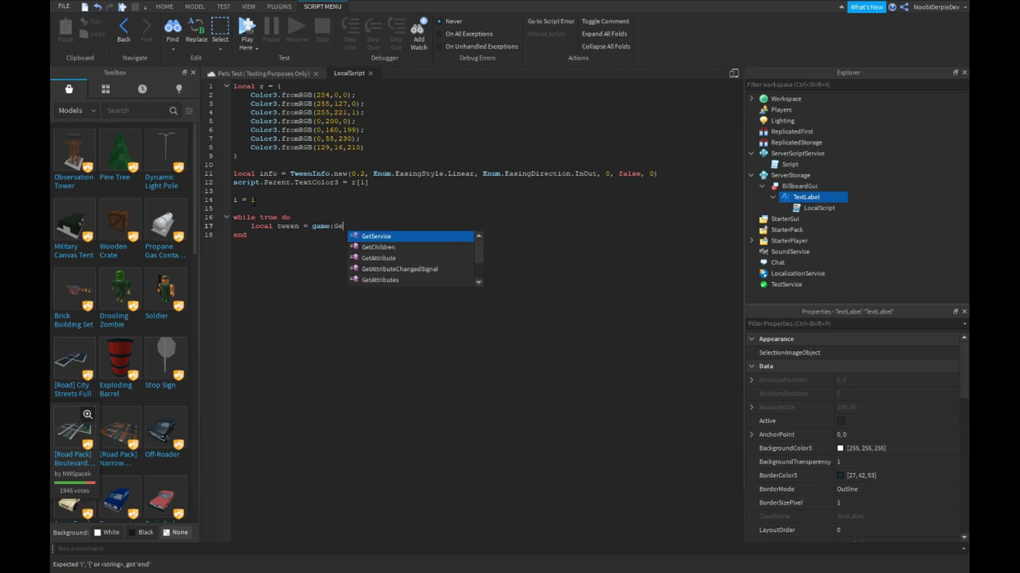
{"action": "key", "text": "Tab"}
{"action": "type", "text": "("}
{"action": "type", "text": "\"T"}
{"action": "key", "text": "Tab"}
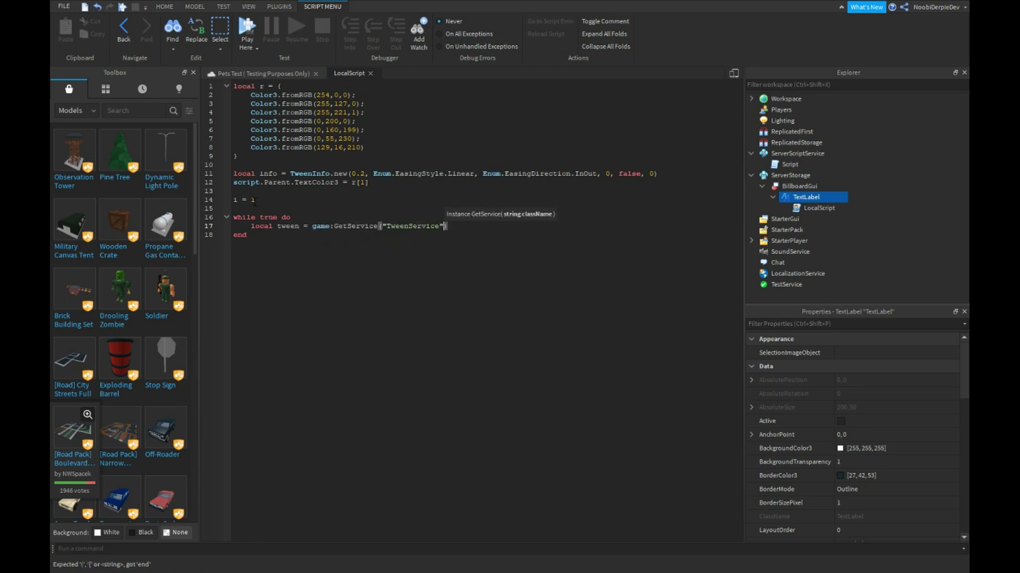
{"action": "type", "text": ":Create"}
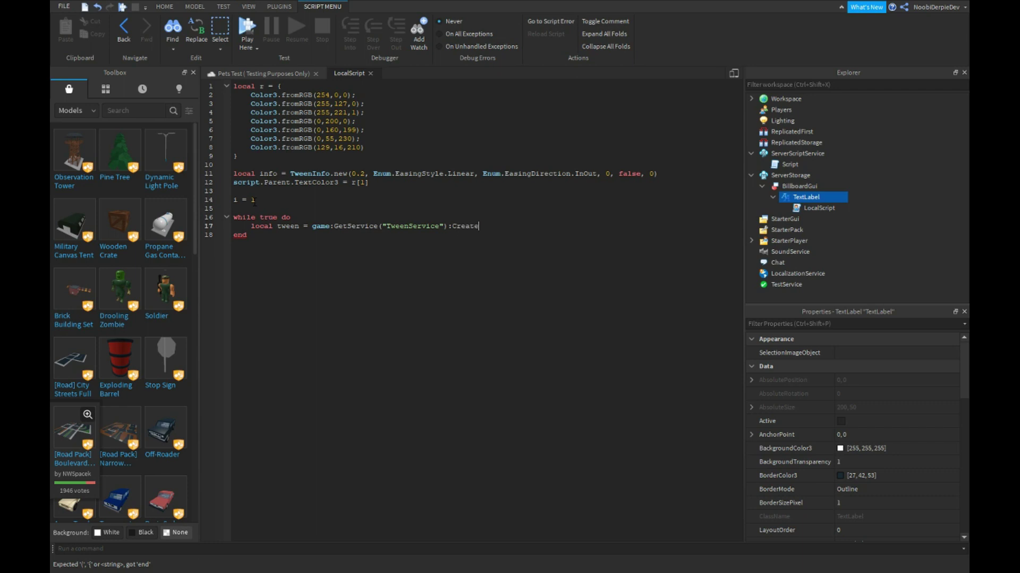
{"action": "type", "text": "(scri"}
{"action": "key", "text": "Tab"}
{"action": "type", "text": ".Parent"}
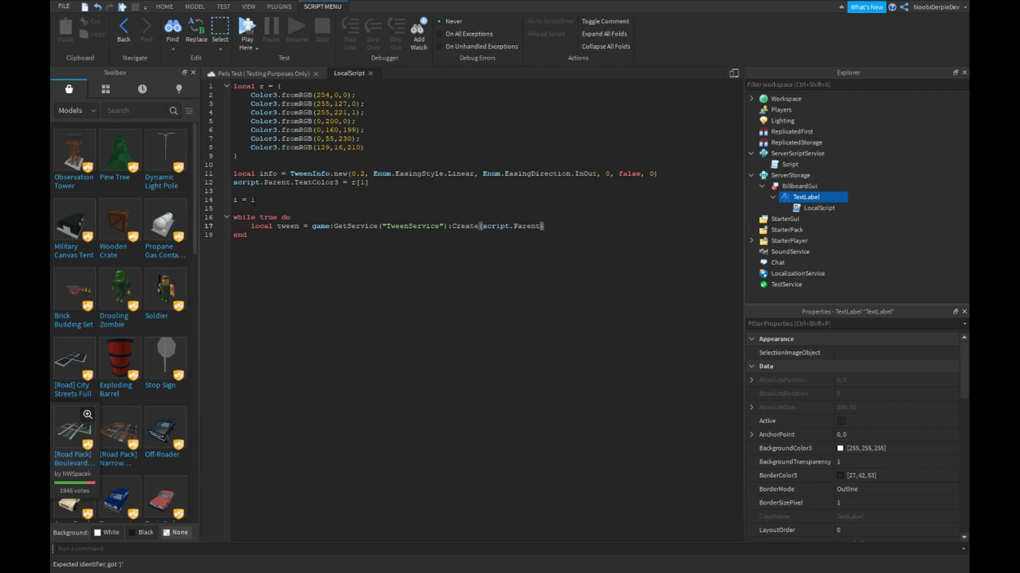
{"action": "type", "text": ", info"}
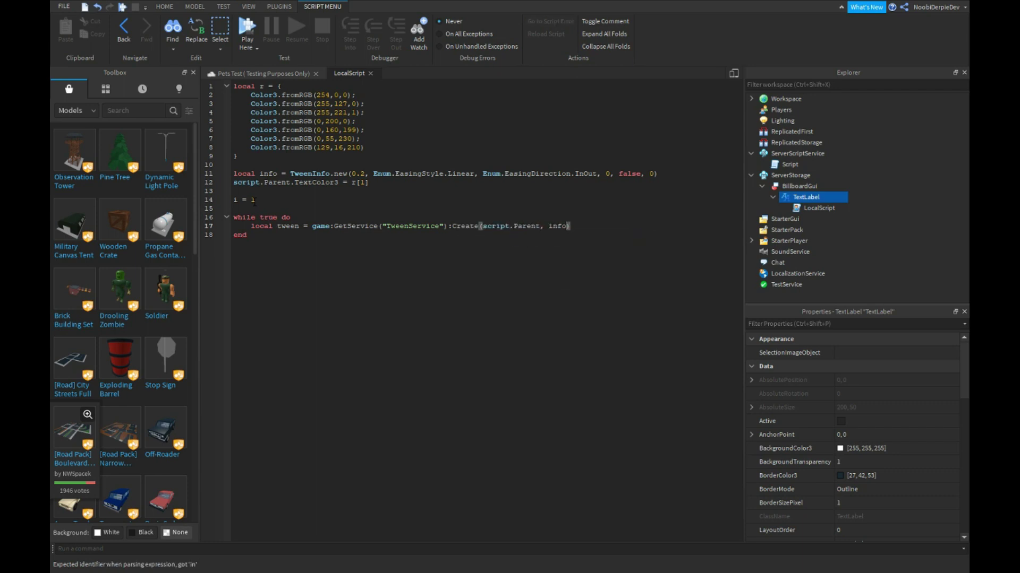
{"action": "type", "text": ",{"}
Set the tween's TextColor3 target to r[i], closing brackets on their own line
{"action": "key", "text": "Return"}
{"action": "type", "text": "Textco"}
{"action": "type", "text": " = r["}
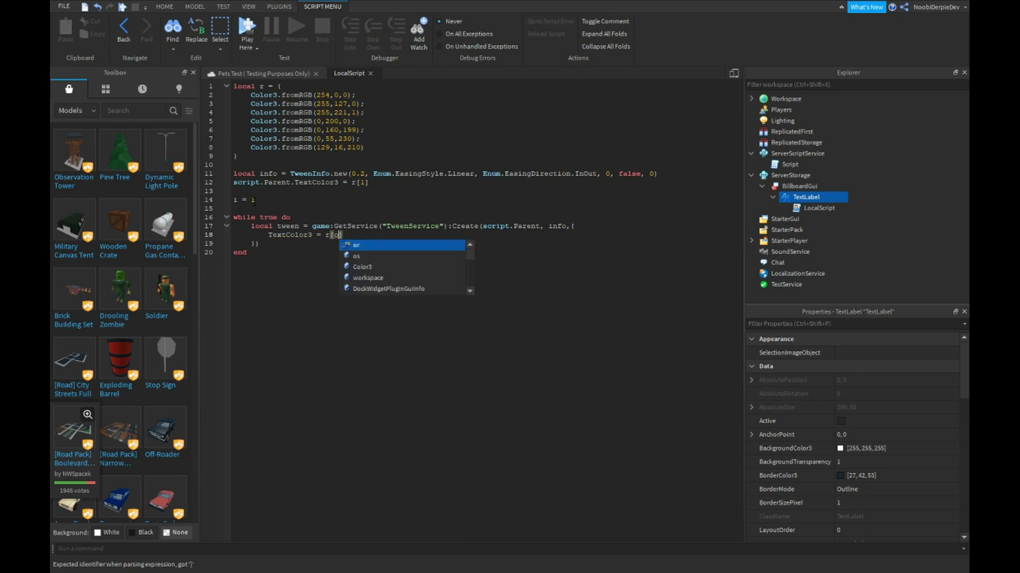
{"action": "type", "text": "u"}
{"action": "key", "text": "BackSpace"}
{"action": "type", "text": "i]"}
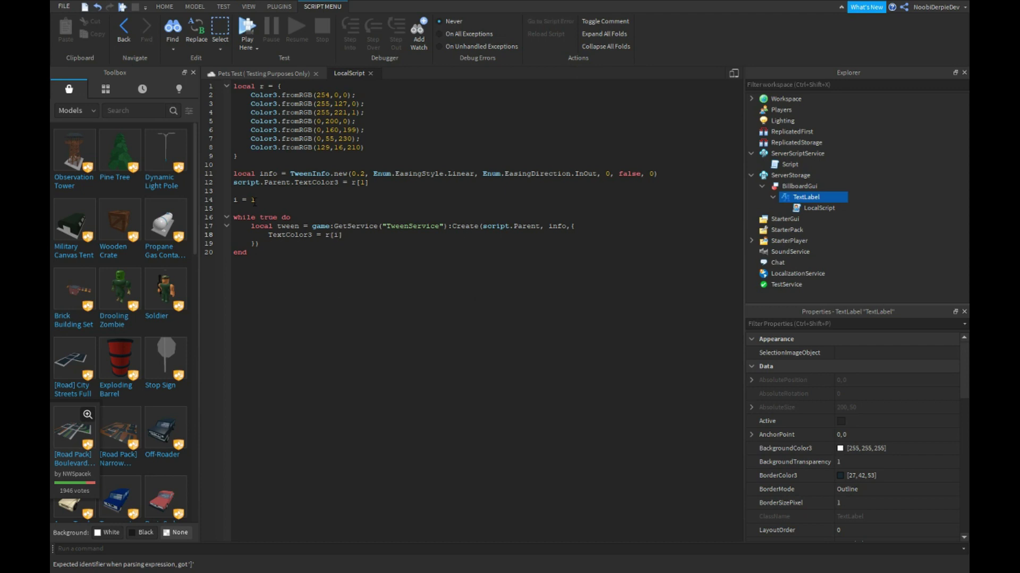
{"action": "type", "text": "})"}
{"action": "key", "text": "BackSpace"}
{"action": "key", "text": "BackSpace"}
{"action": "key", "text": "Return"}
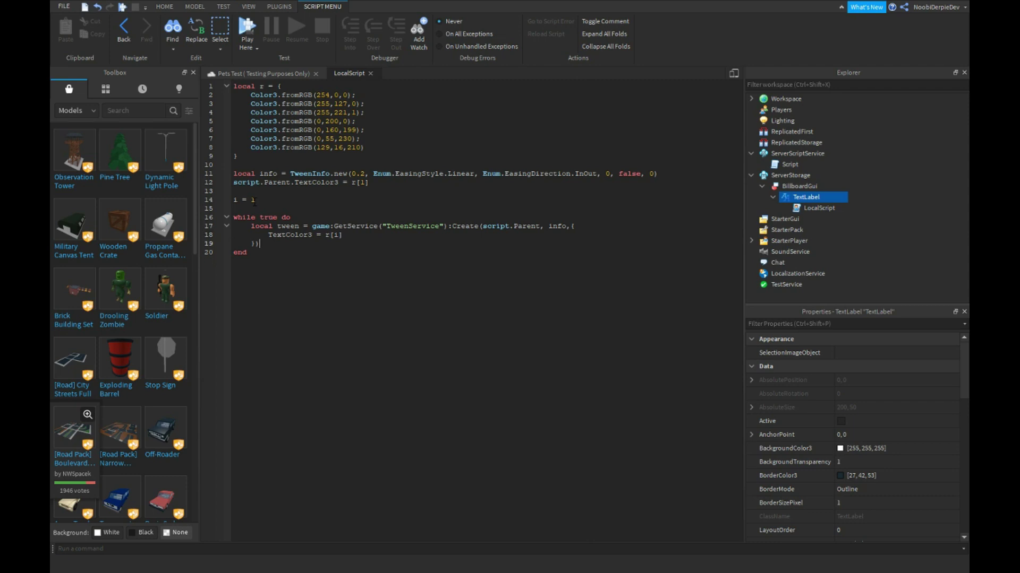
Add tween:Play(), wait until tween.Completed, wait(0.1), and the if/else index reset
{"action": "key", "text": "Return"}
{"action": "type", "text": "tween:play"}
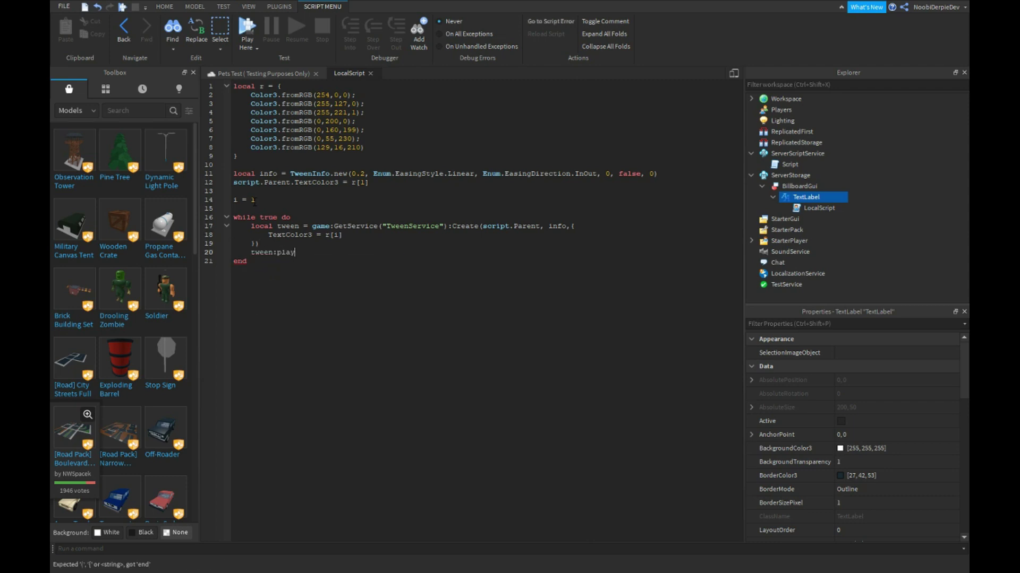
{"action": "key", "text": "BackSpace"}
{"action": "type", "text": "Pla"}
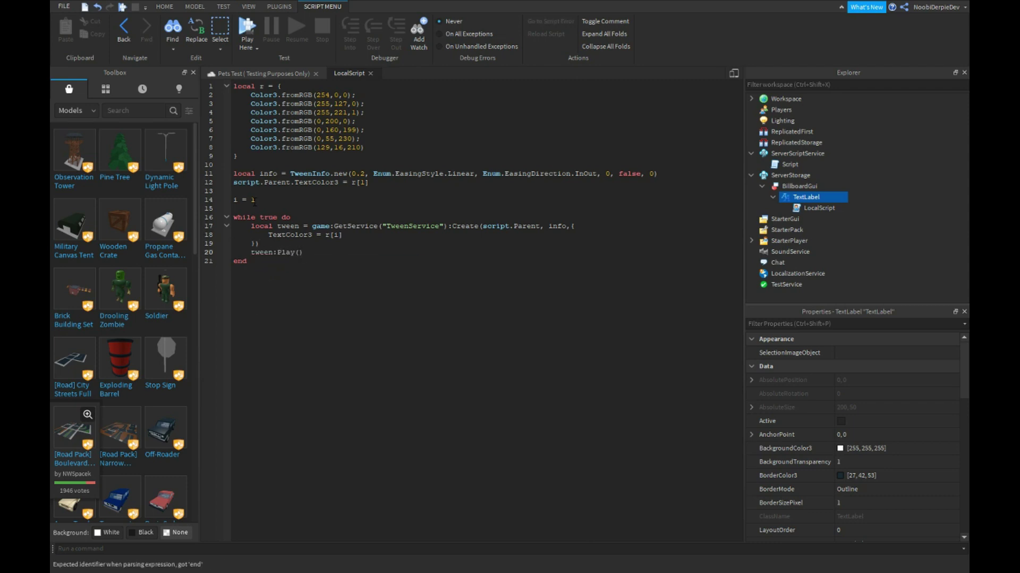
{"action": "type", "text": "repeat wait"}
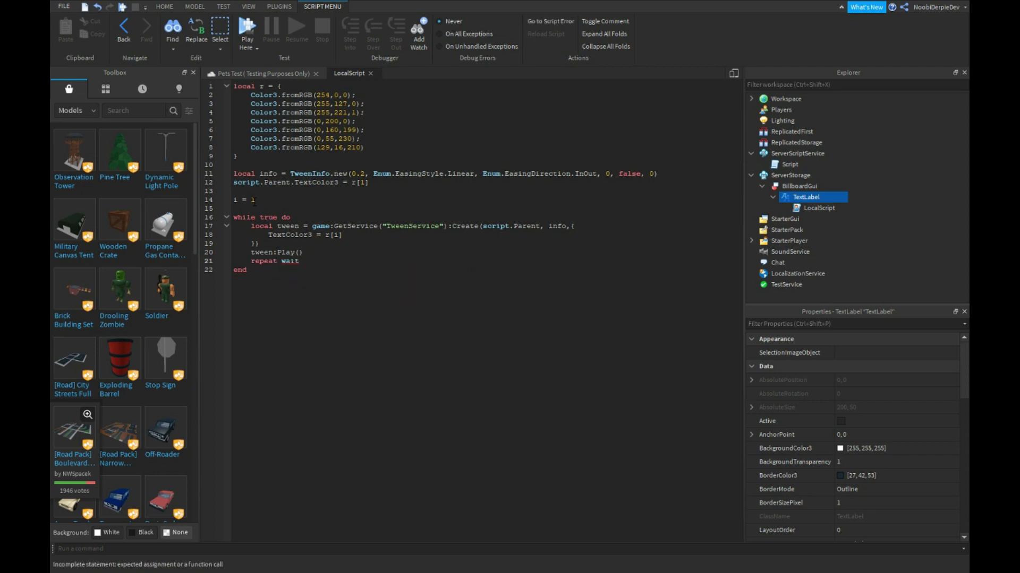
{"action": "type", "text": "until tween."}
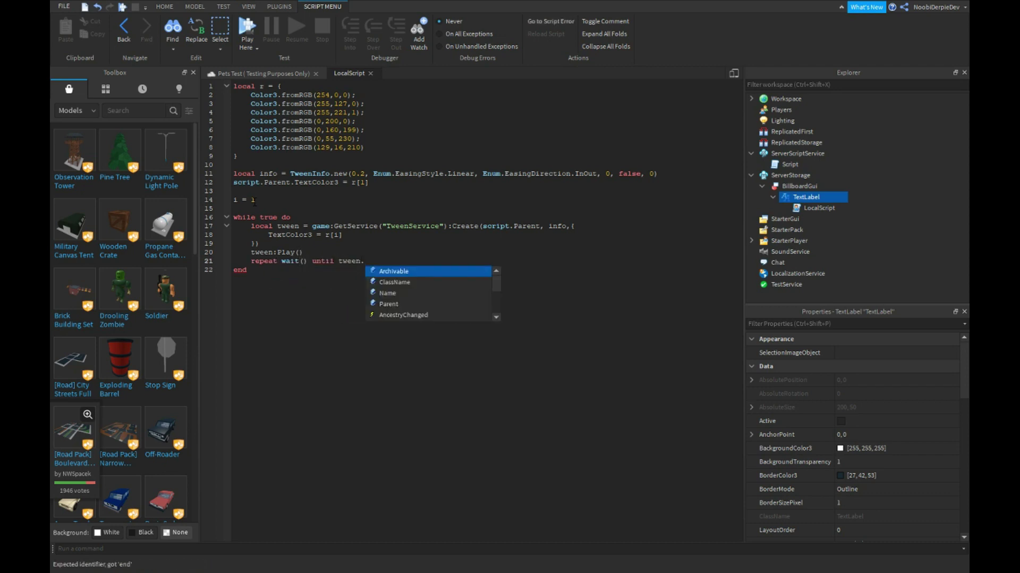
{"action": "type", "text": "com"}
{"action": "key", "text": "BackSpace"}
{"action": "type", "text": "Completed"}
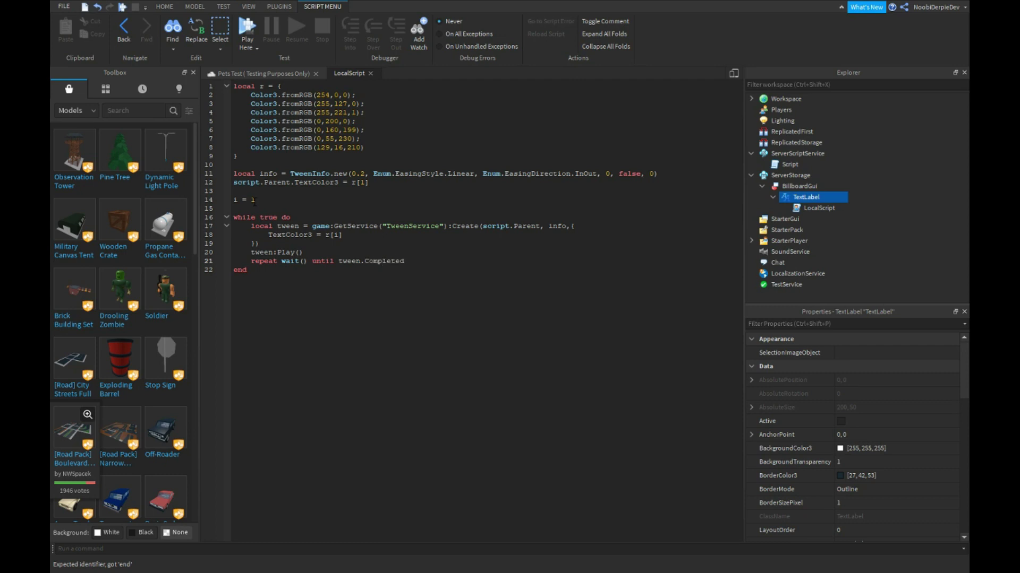
{"action": "type", "text": "wait(0.1"}
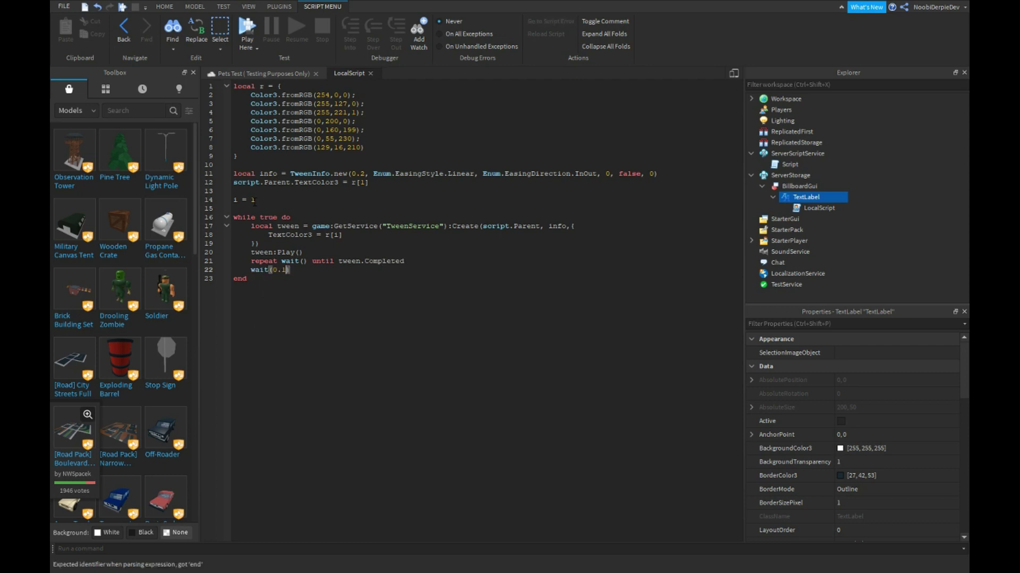
{"action": "key", "text": "Return"}
{"action": "type", "text": "if i"}
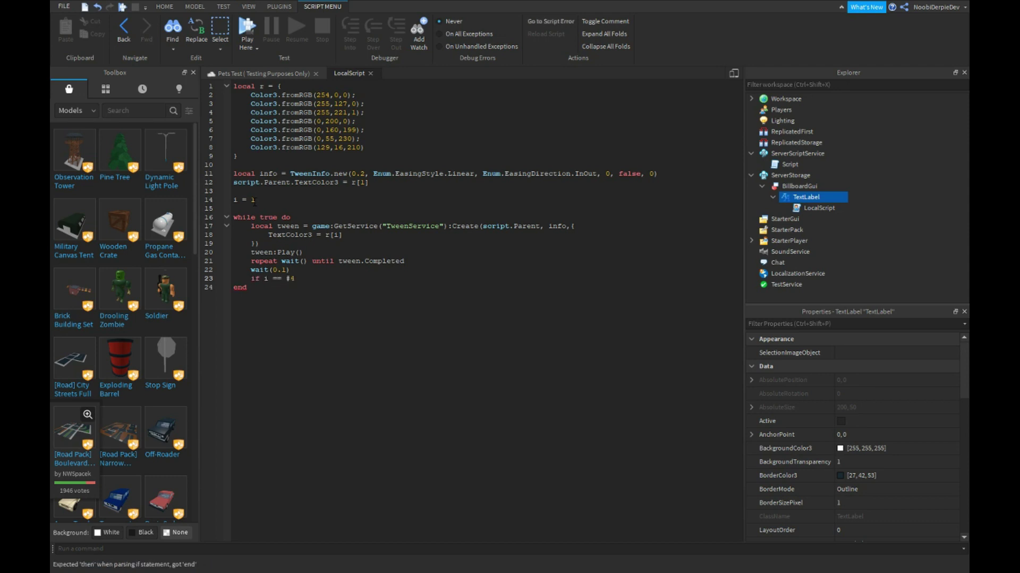
{"action": "type", "text": " == #r then i"}
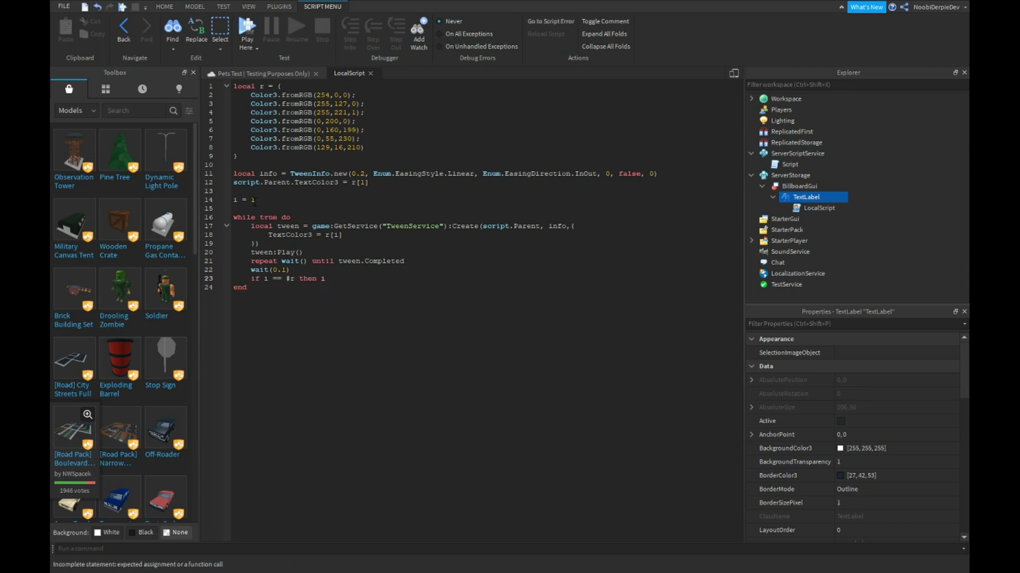
{"action": "type", "text": " = 1 else "}
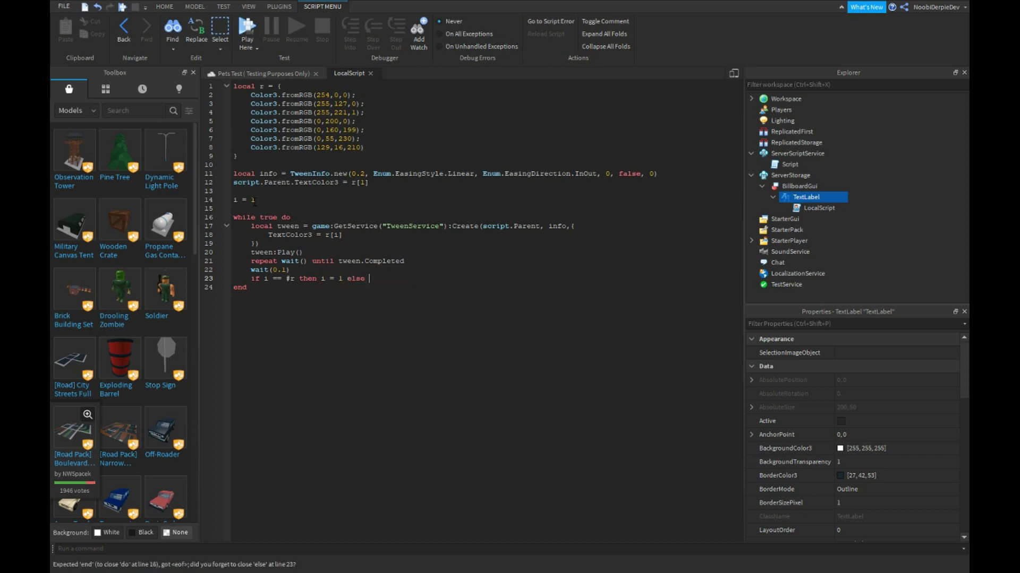
{"action": "type", "text": "i = i + "}
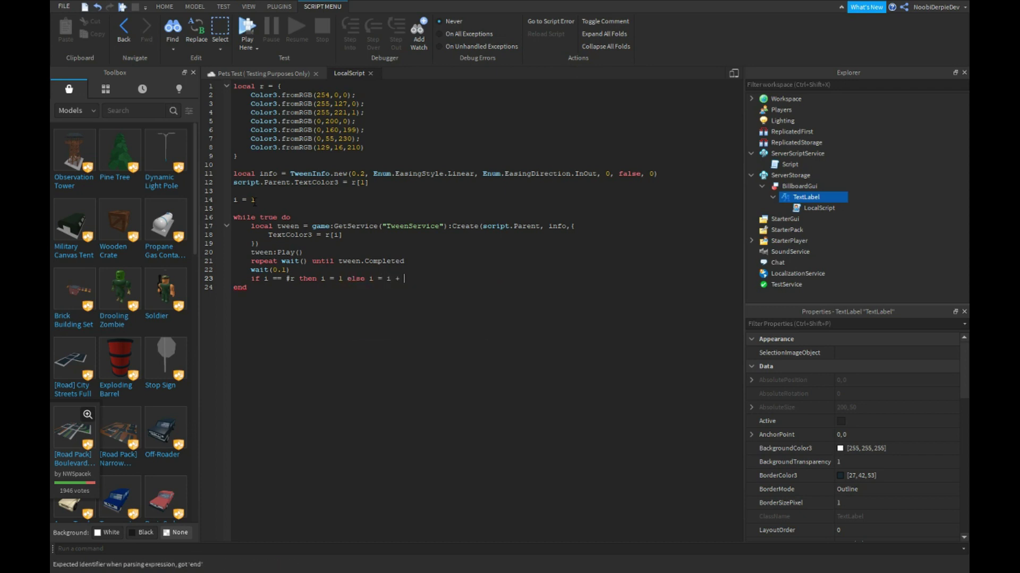
{"action": "type", "text": "1 e"}
{"action": "key", "text": "Return"}
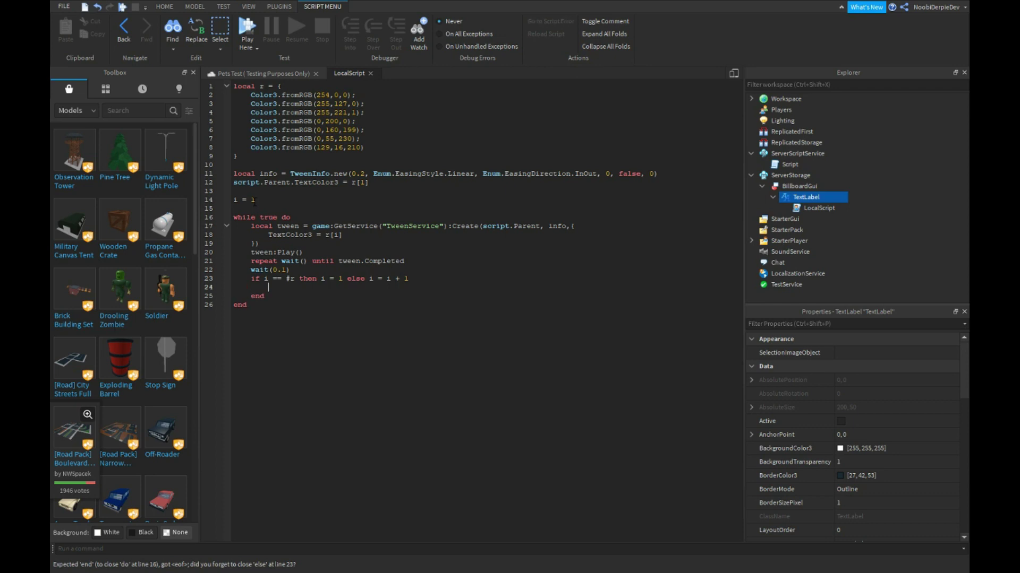
{"action": "type", "text": "end"}
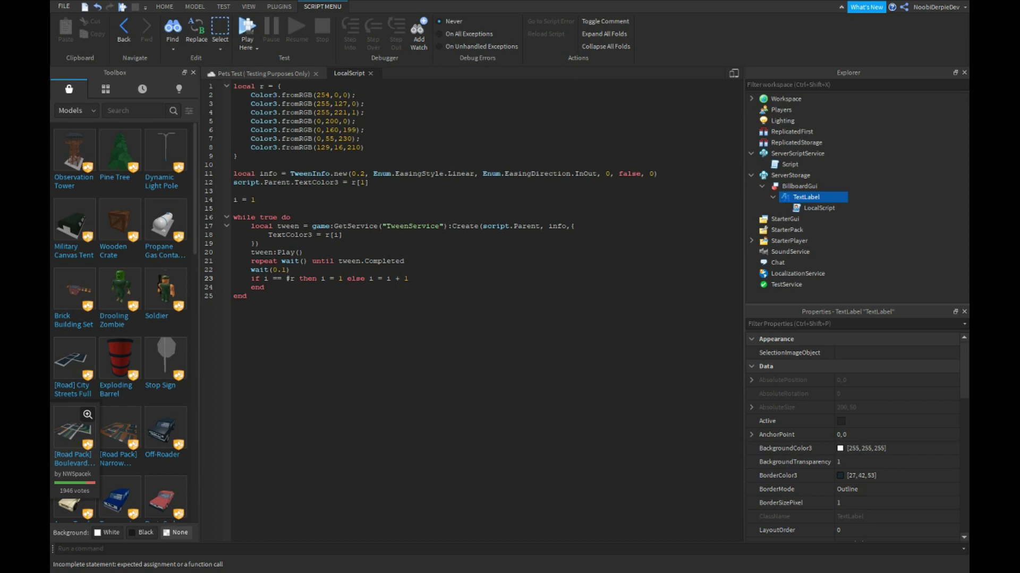
{"action": "left_click", "coordinate": [250, 73]}
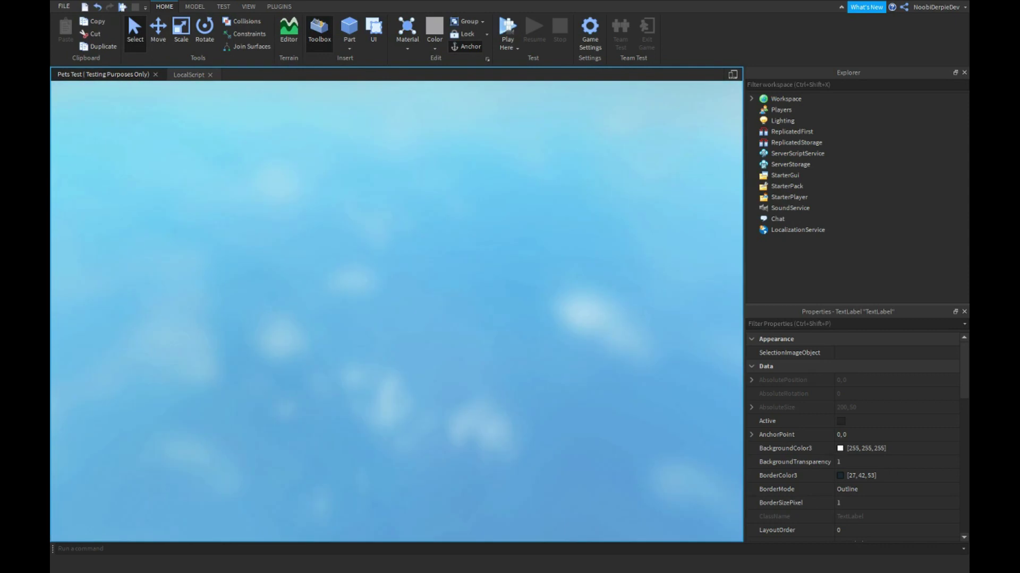
Playtest with F5, walking around to watch the Tutorial label cycle colours
{"action": "key", "text": "F5"}
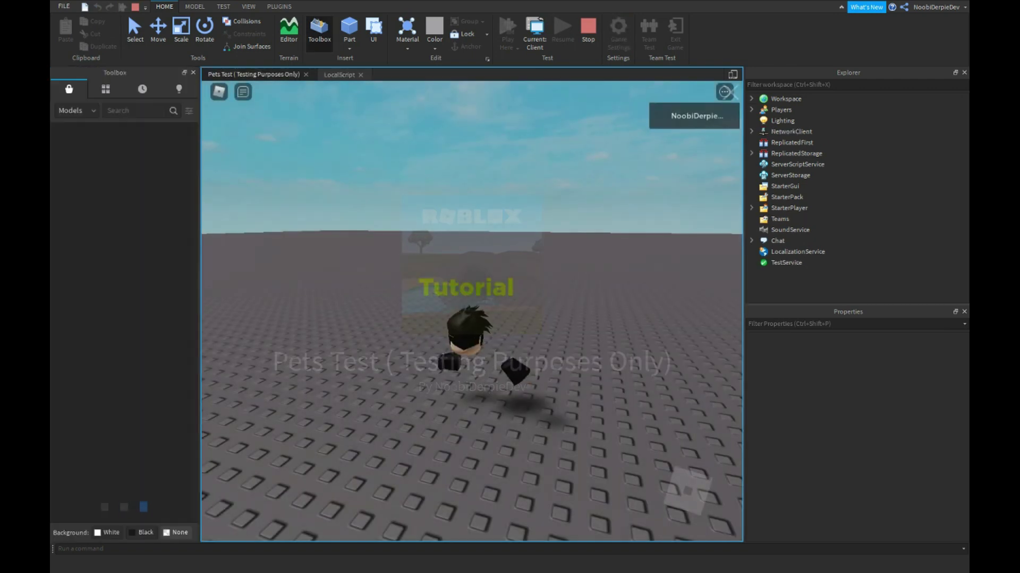
{"action": "scroll", "coordinate": [450, 243], "scroll_direction": "up", "scroll_amount": 3}
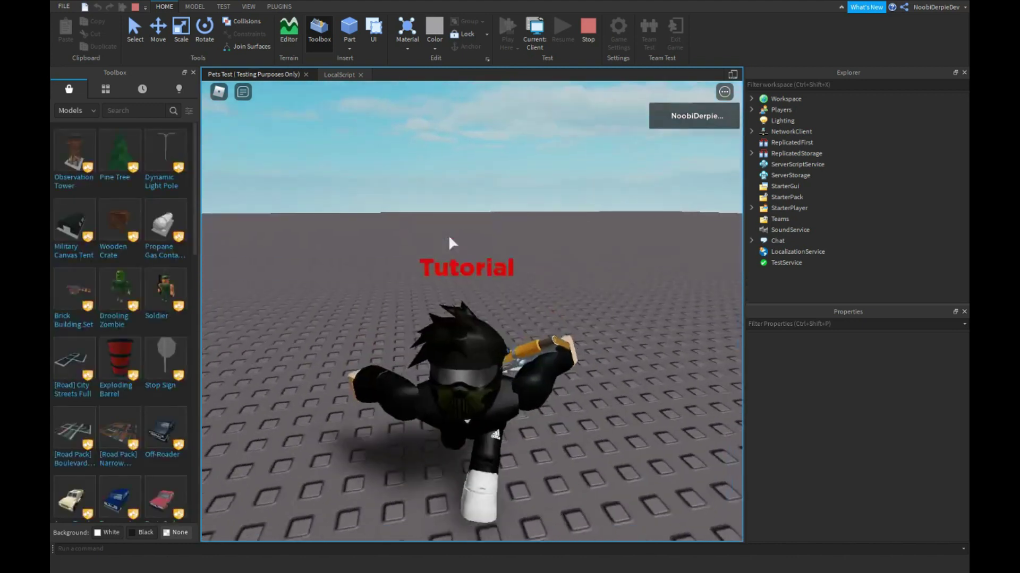
{"action": "scroll", "coordinate": [450, 243], "scroll_direction": "down", "scroll_amount": 3}
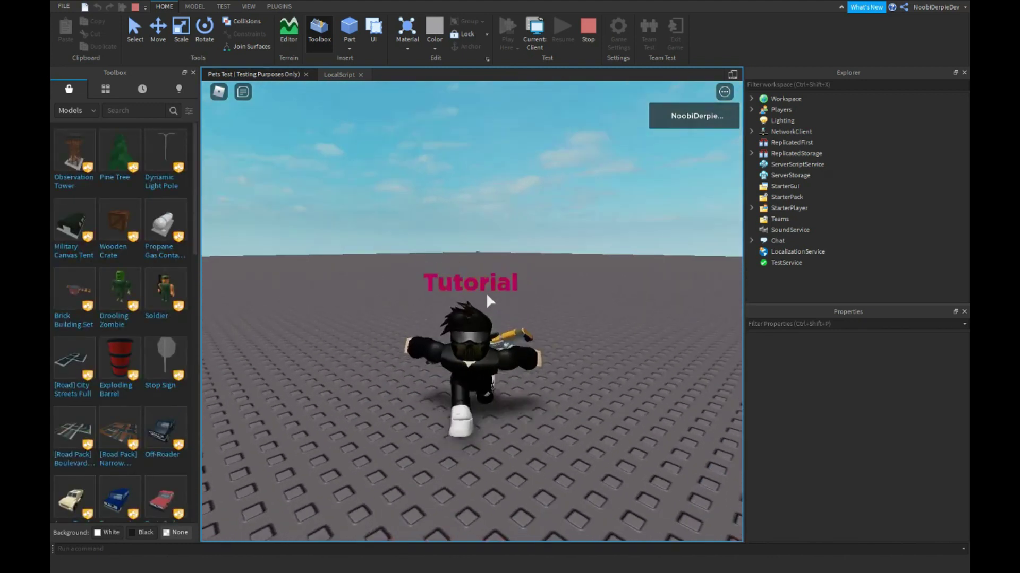
{"action": "key", "text": "w"}
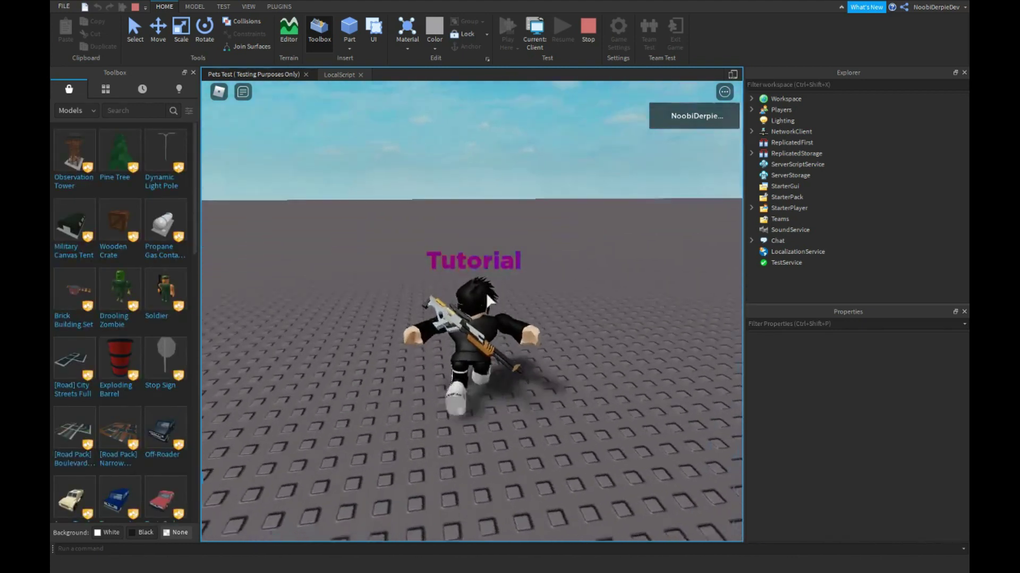
{"action": "right_click_drag", "start_coordinate": [489, 301], "coordinate": [532, 351]}
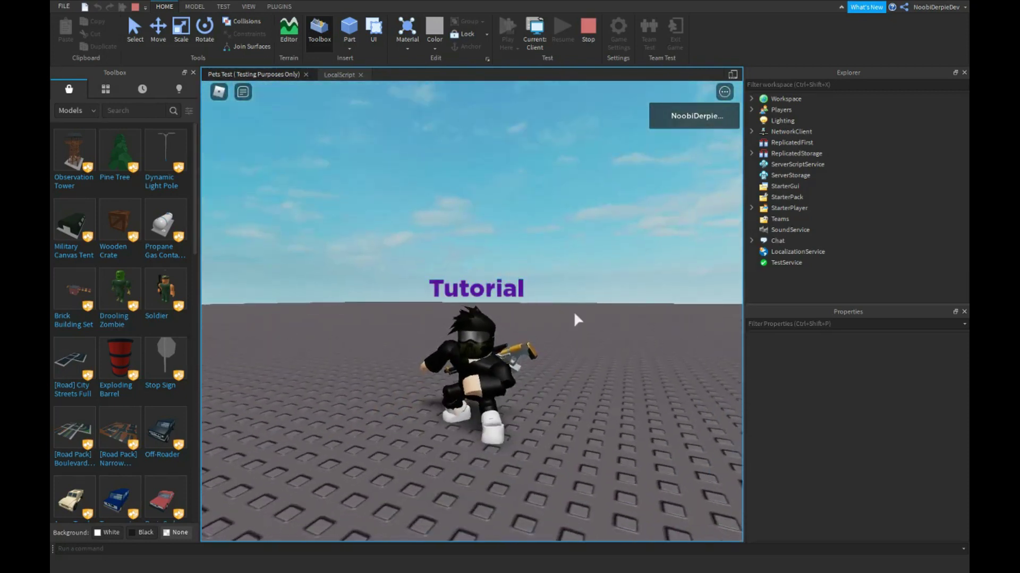
{"action": "right_click_drag", "start_coordinate": [578, 320], "coordinate": [582, 324]}
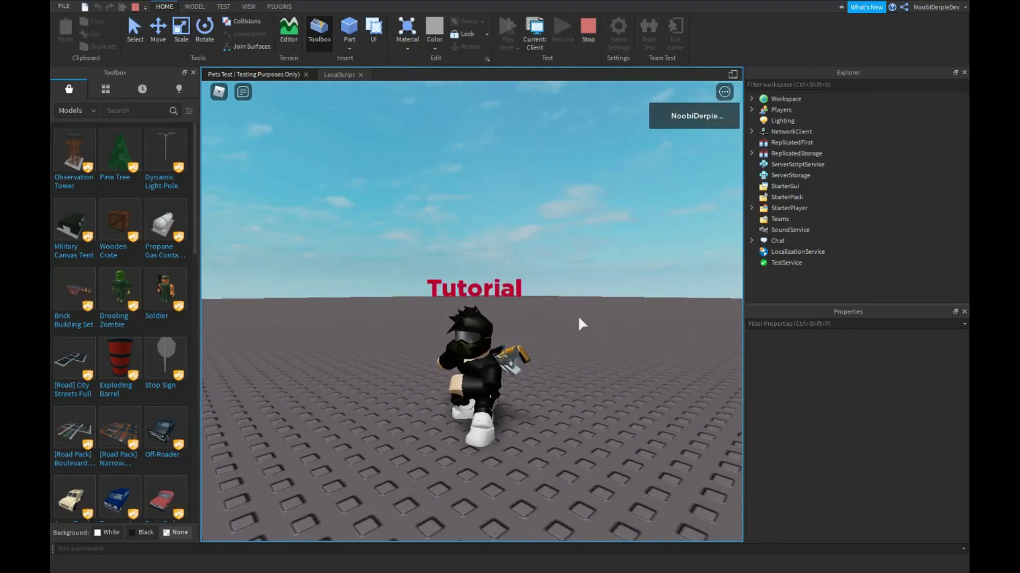